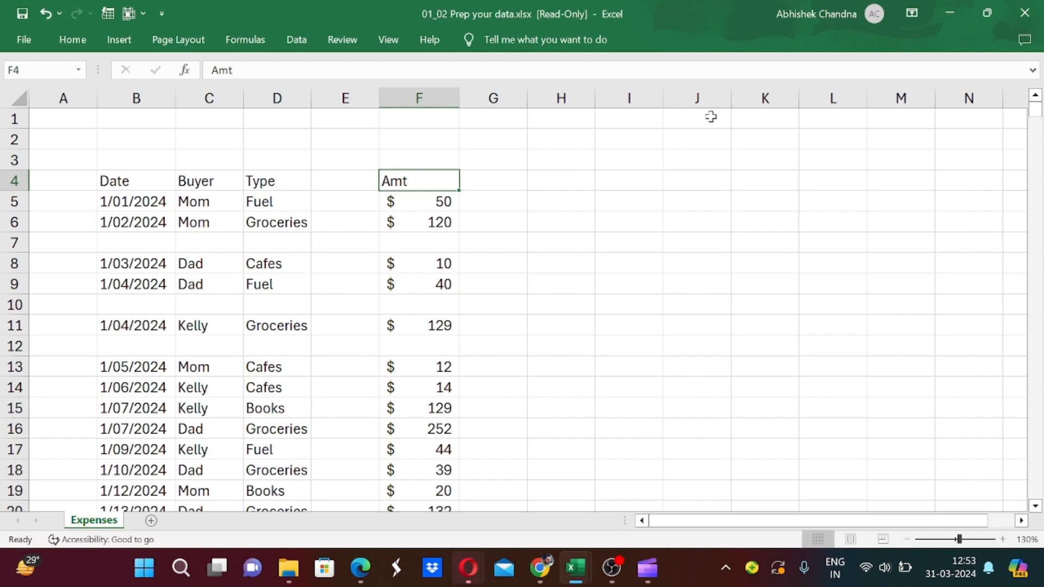
Enter the heading "Step to make our data source suitable for pivot tables" in cell H4.
key("Right")
key("Right")
type("Ste")
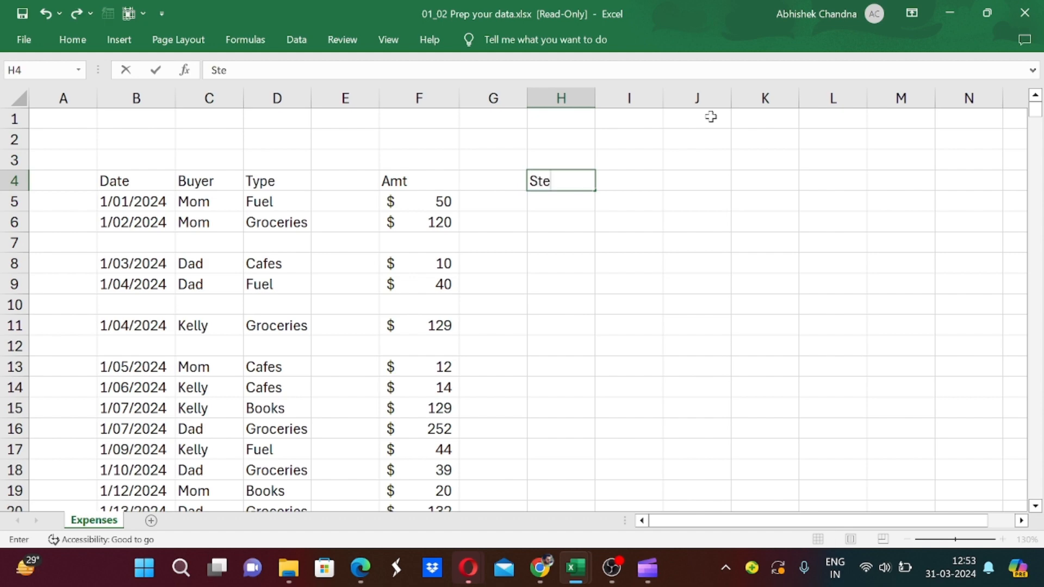
type("p to make")
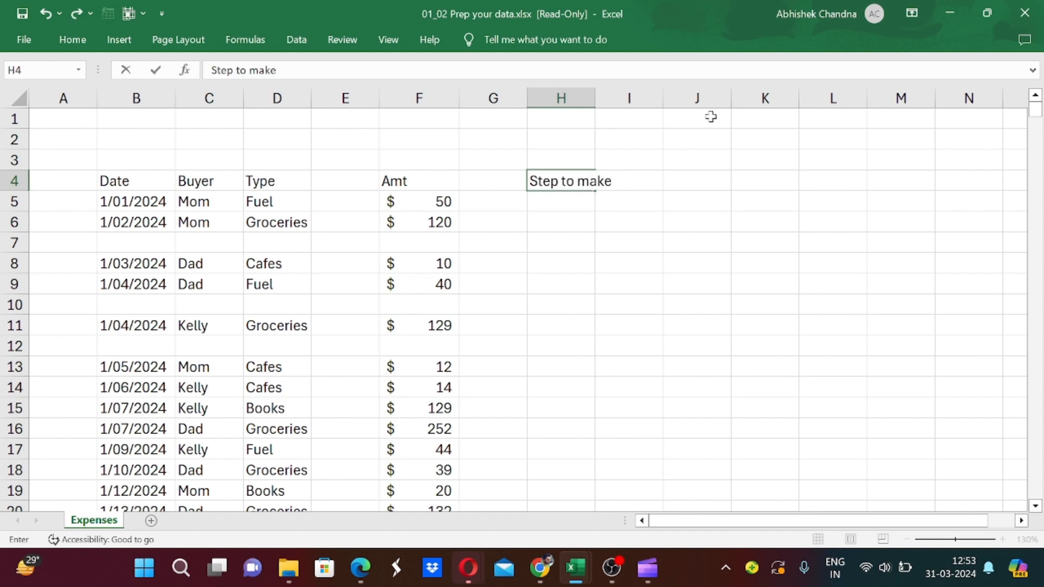
type("u")
key("BackSpace")
type("our dat")
key("BackSpace")
type("at")
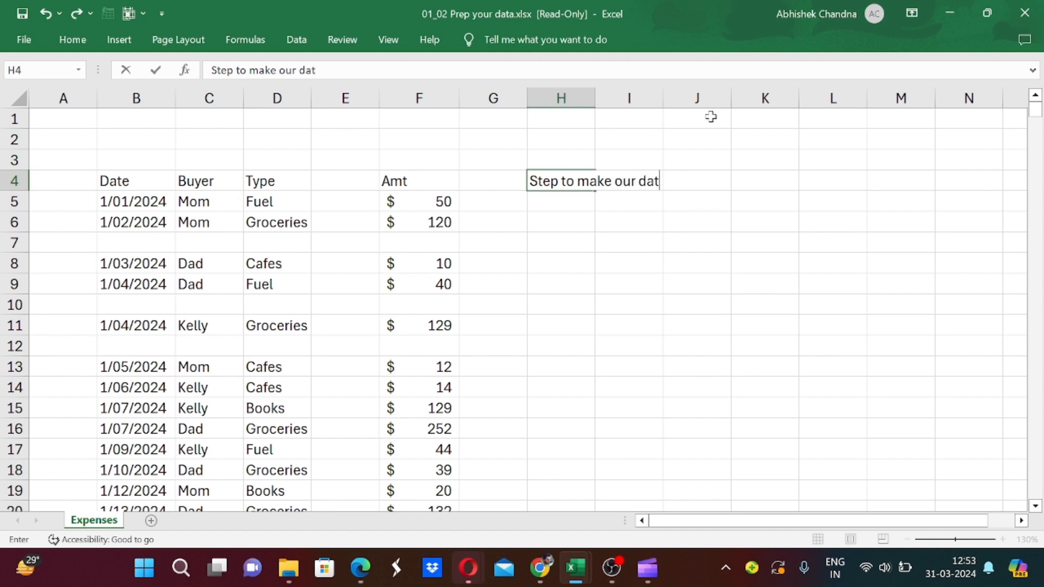
type("a soucr")
type("e")
key("BackSpace")
key("BackSpace")
key("BackSpace")
type("rce")
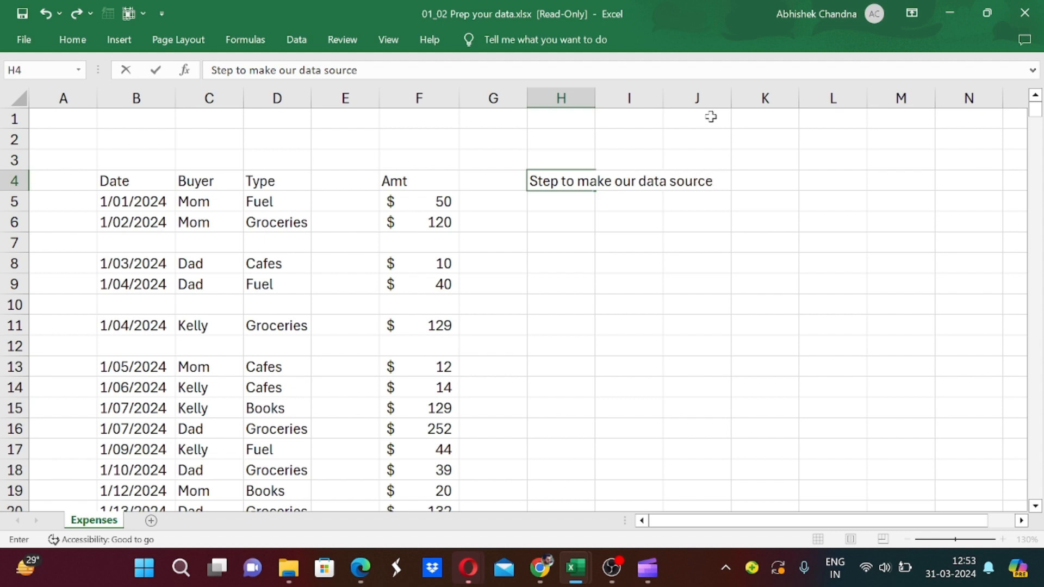
type(" suitable t")
key("BackSpace")
type("for")
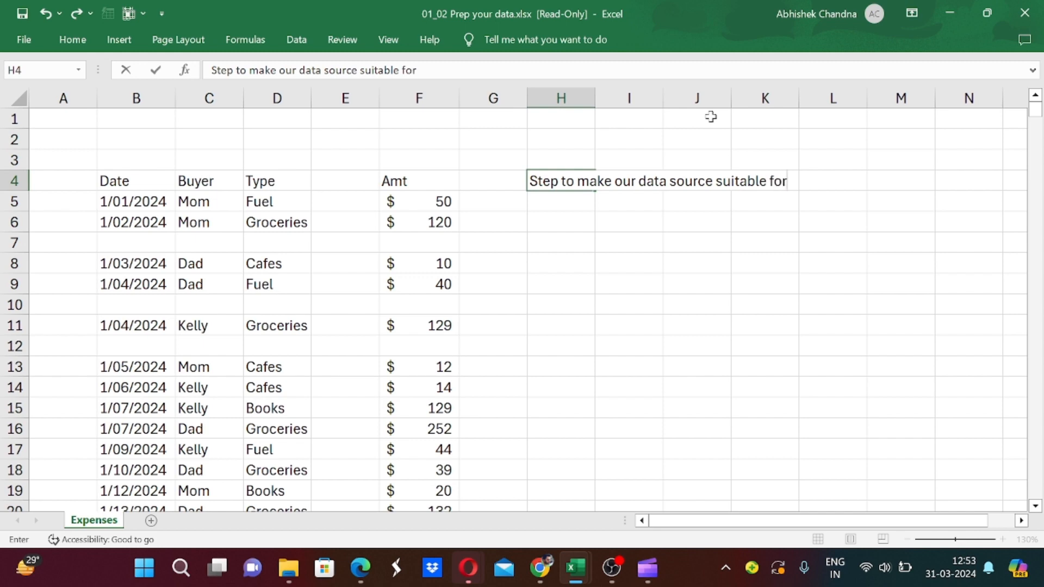
type(" pivot tables")
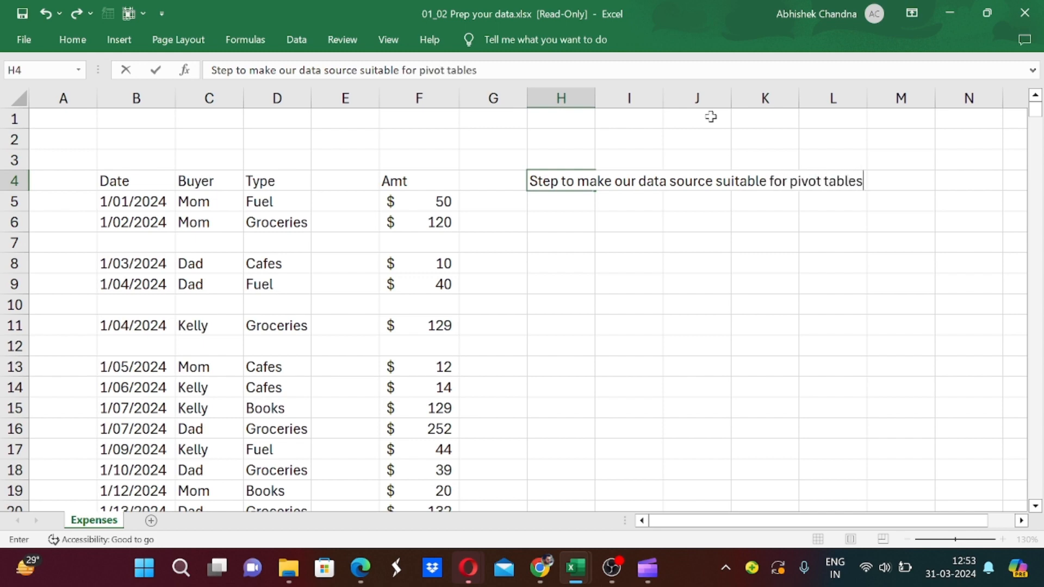
key("Return")
key("Up")
key("Down")
key("Up")
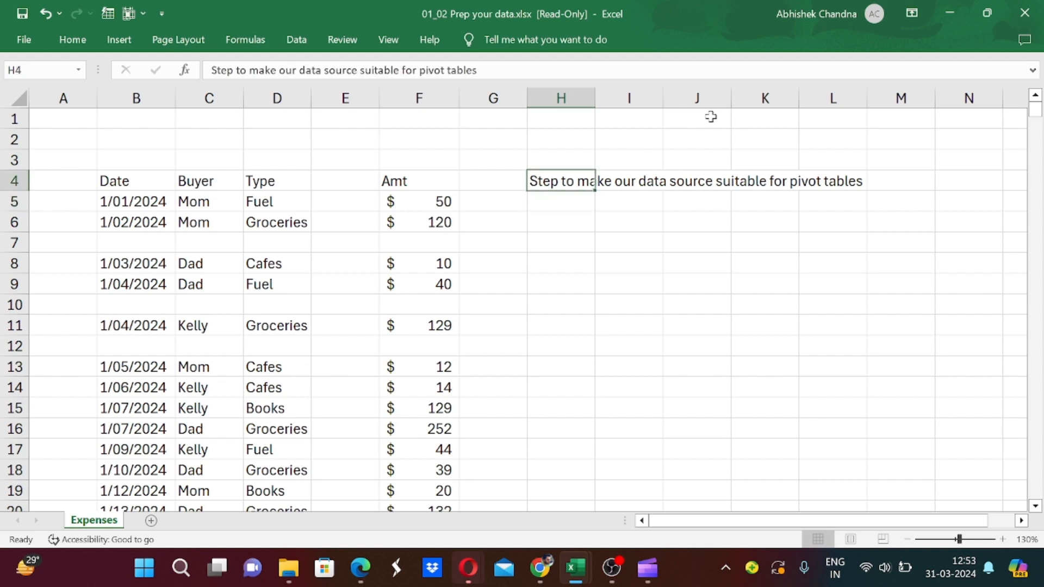
Examine the header row of the expense data from Date to Amt for gaps between the columns.
key("Left")
key("Left")
key("Left")
key("Left")
key("Left")
key("Left")
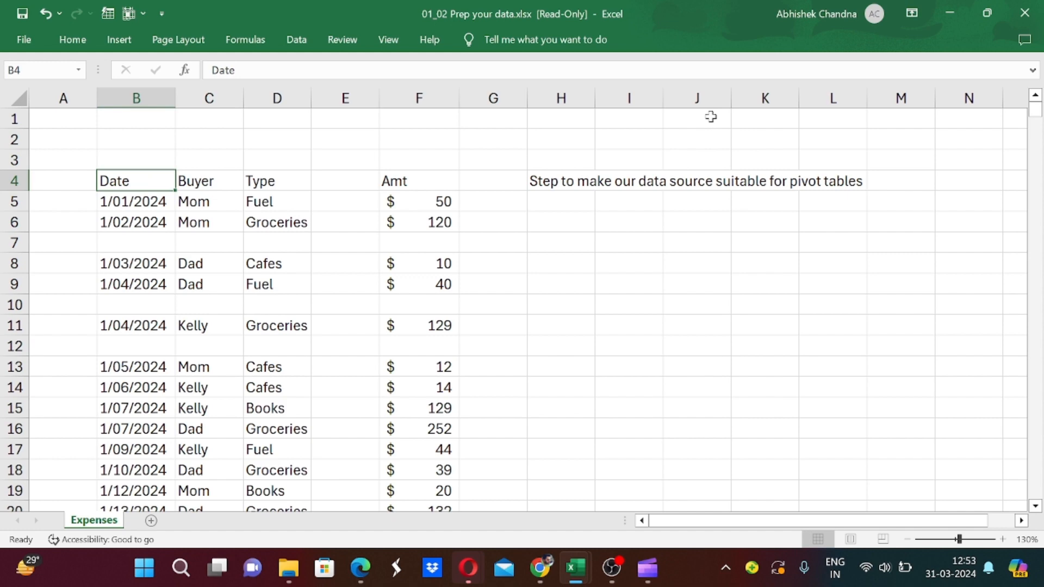
key("Right")
key("Right")
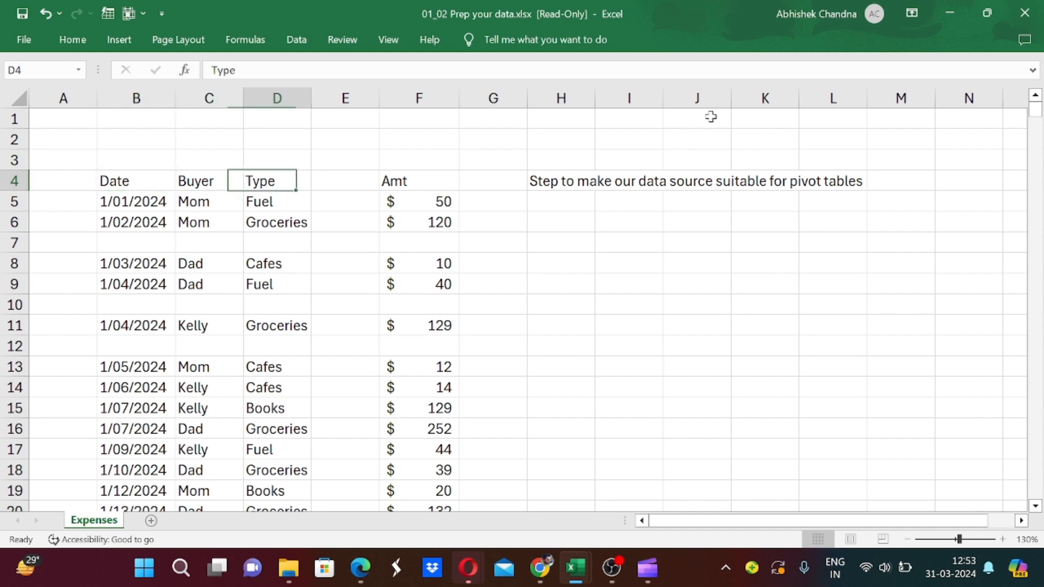
key("Right")
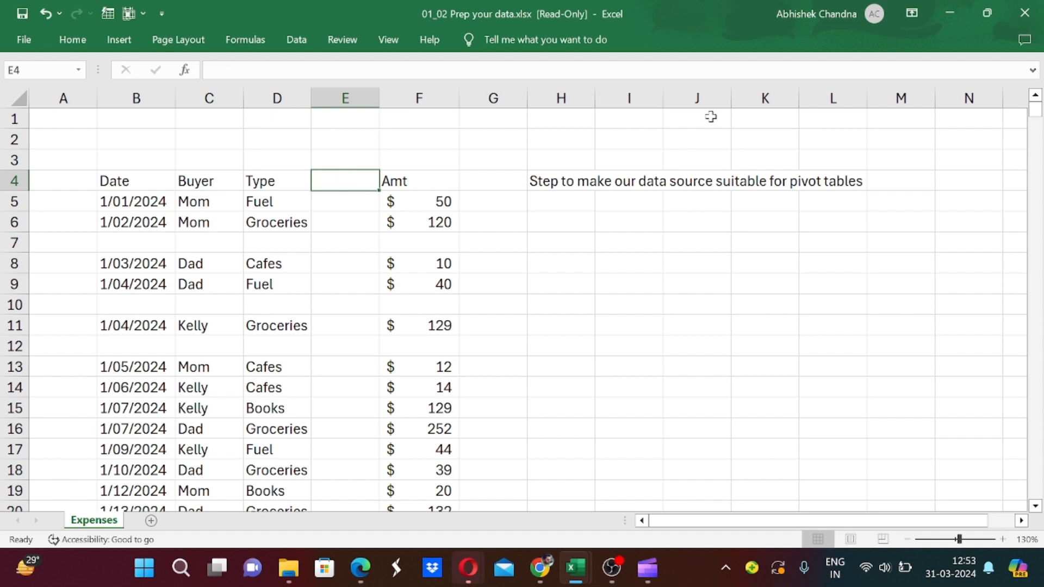
key("Right")
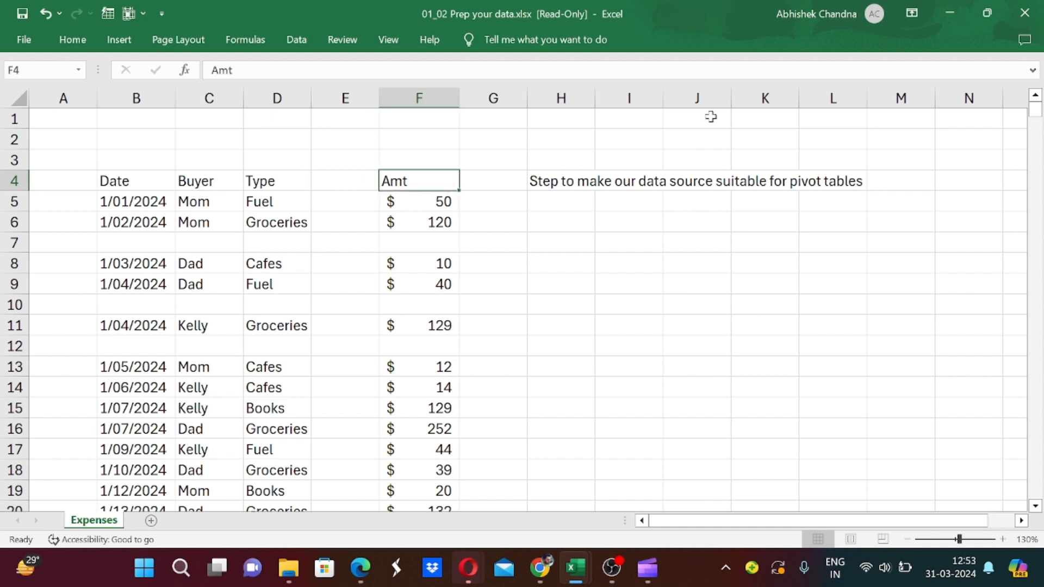
key("Left")
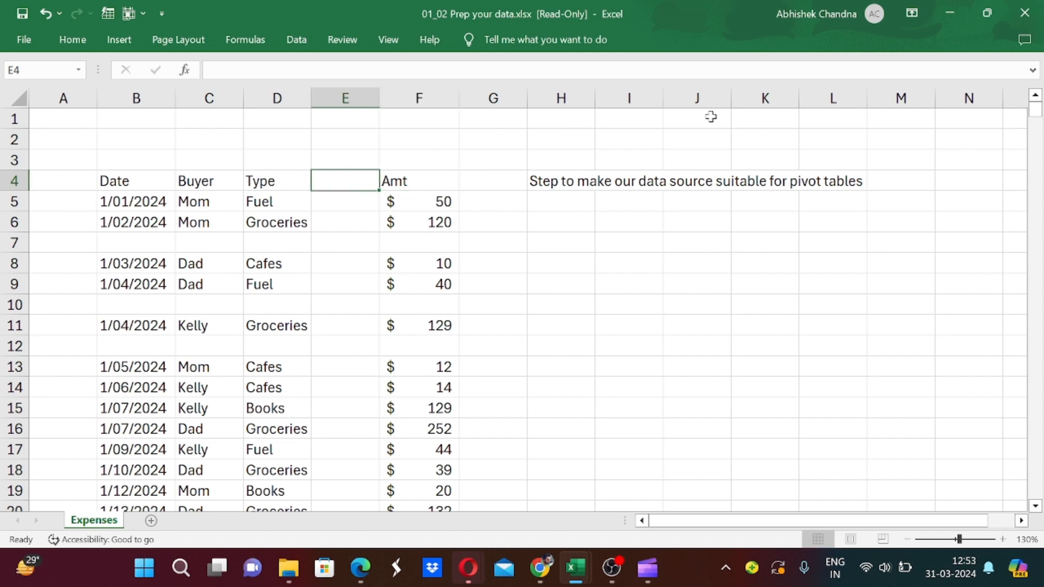
key("Left")
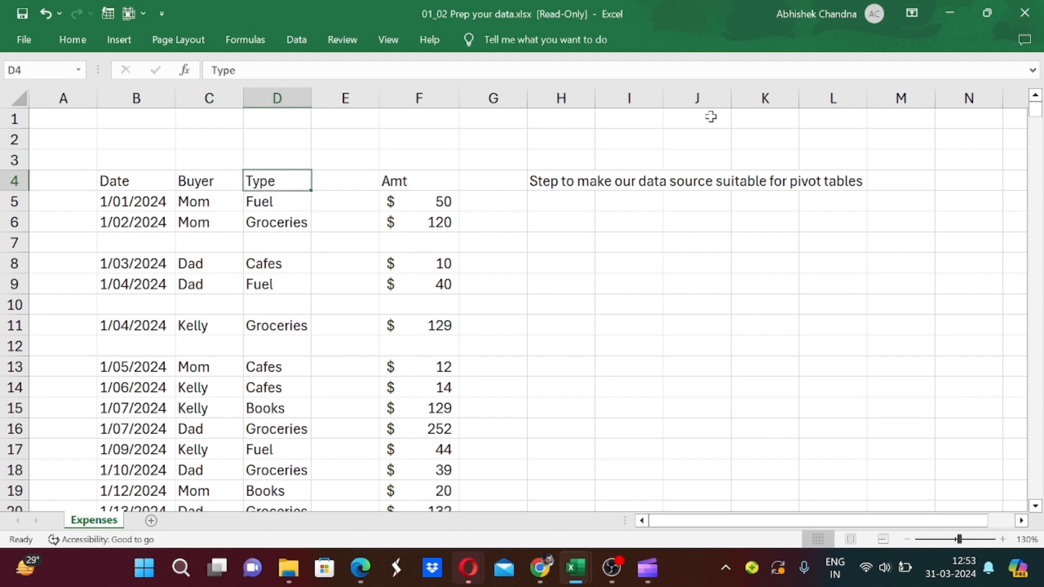
Delete the empty column E between the Type and Amt columns.
key("ctrl+space")
key("Right")
key("ctrl+space")
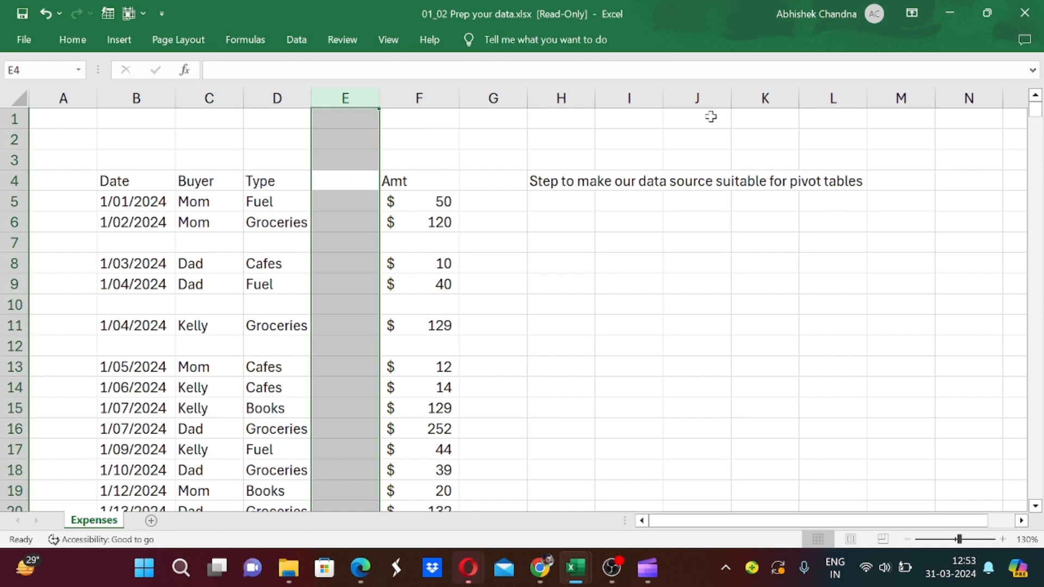
key("Right")
key("Left")
key("Right")
key("Left")
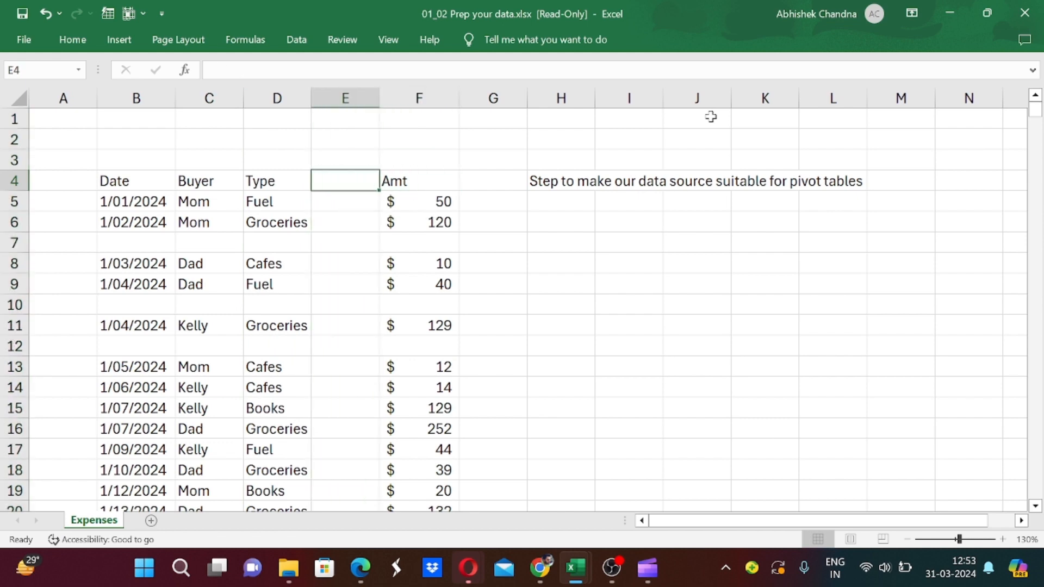
key("ctrl+space")
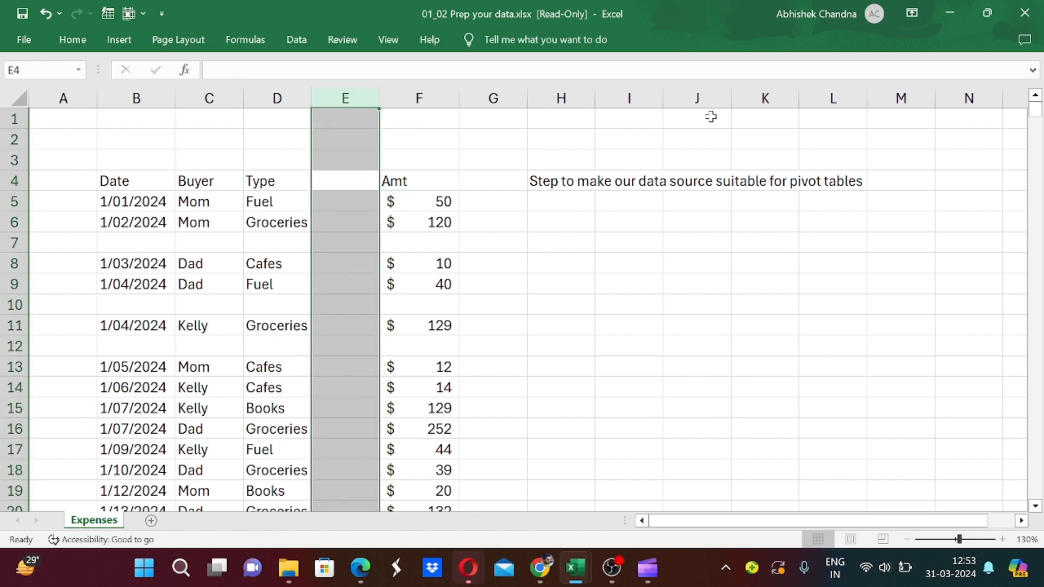
key("ctrl+minus")
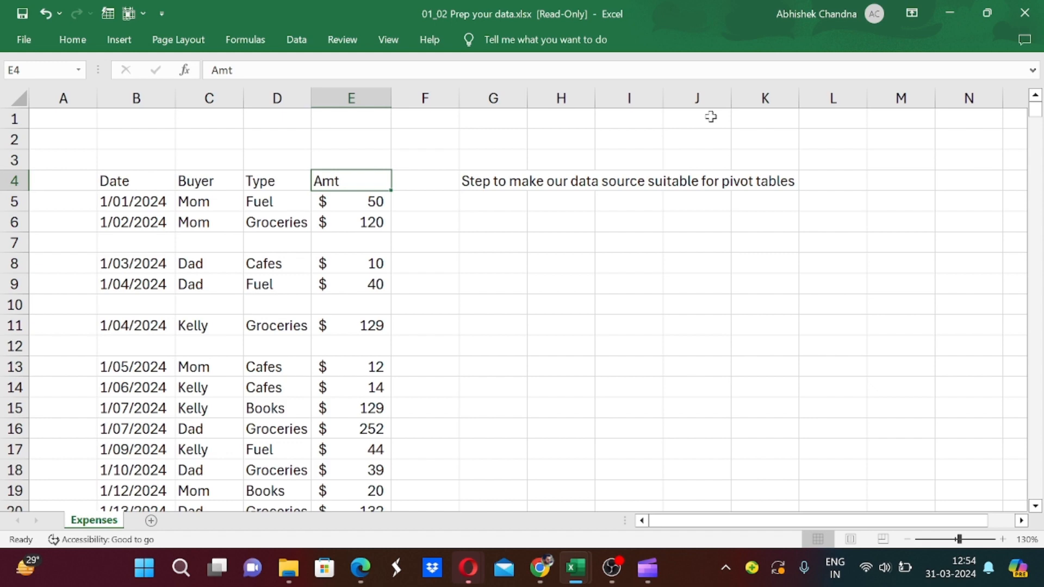
Enter the note "No empty columns" in cell G5, directly below the pivot table heading.
key("Right")
key("Right")
key("Down")
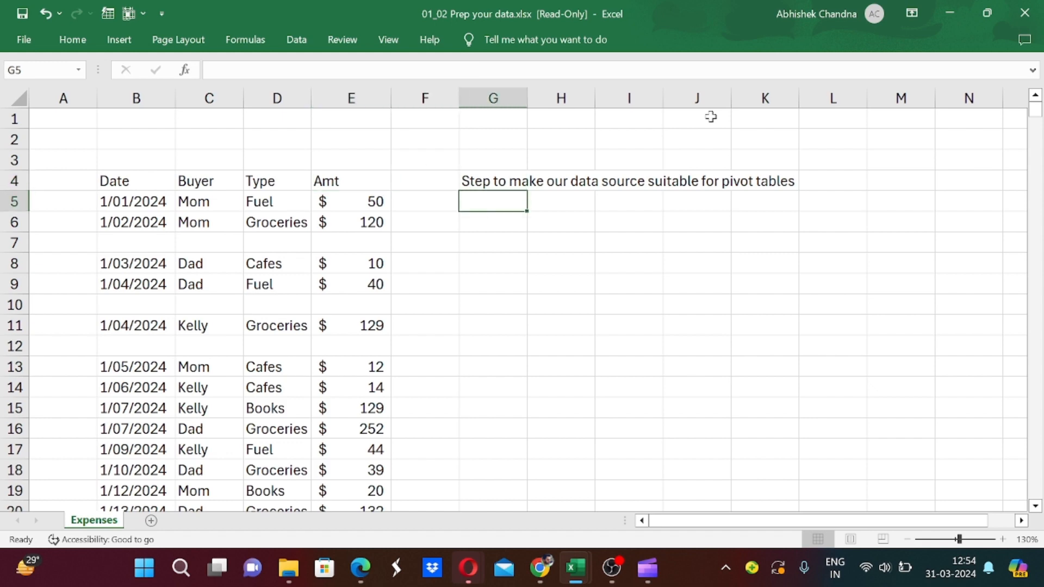
type("T")
key("BackSpace")
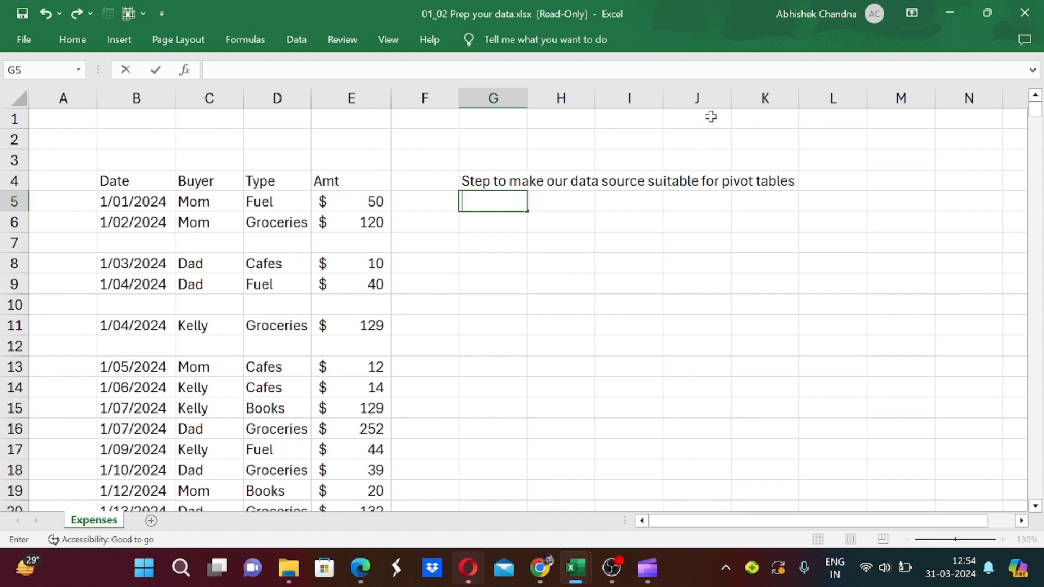
type("No ")
type("empty c")
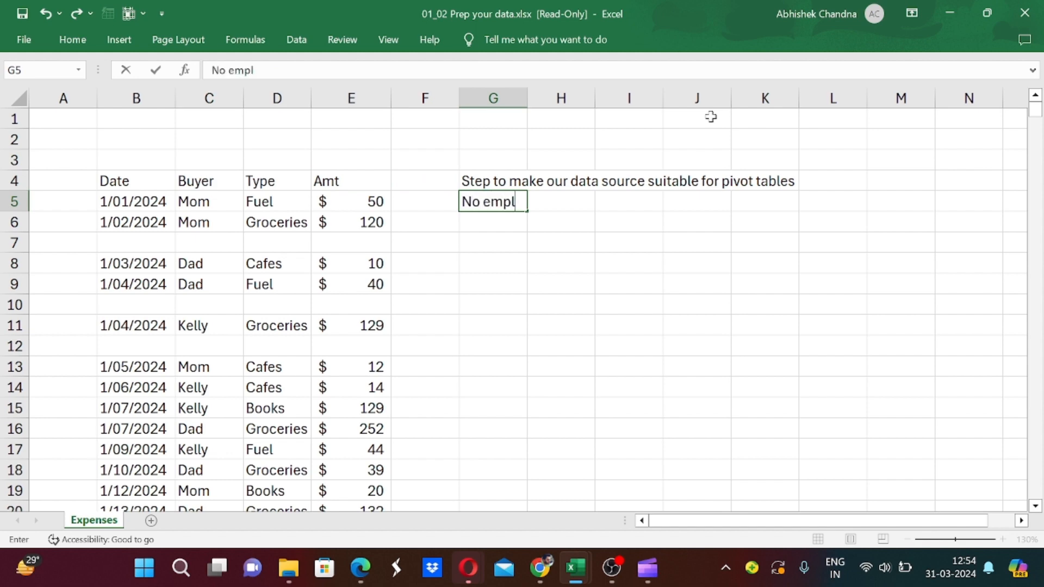
type("olumns")
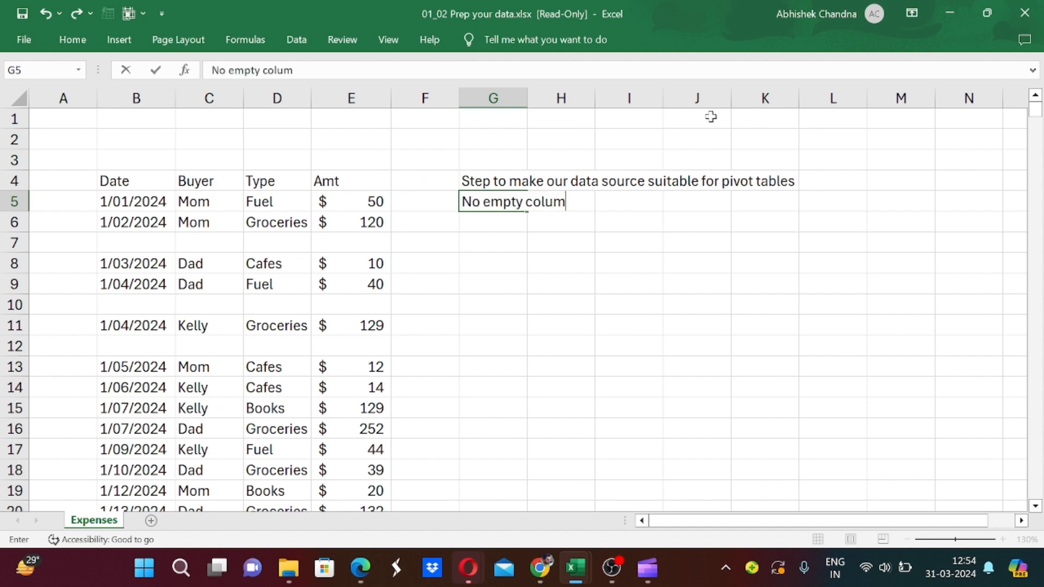
key("Return")
Examine the expense records down the Date column for blank rows within the data.
key("Up")
key("Left")
key("Left")
key("Left")
key("Left")
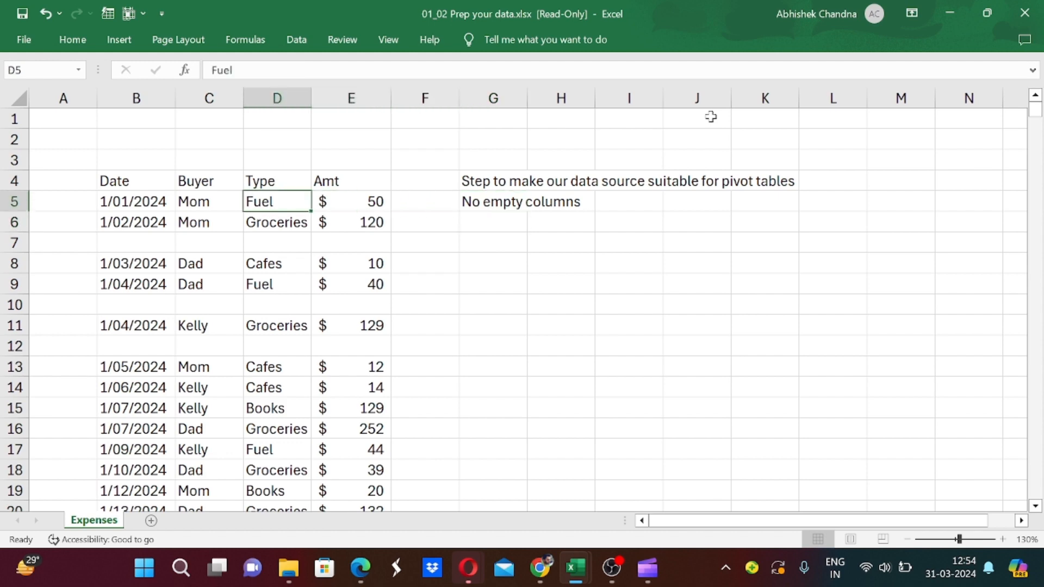
key("Up")
key("Left")
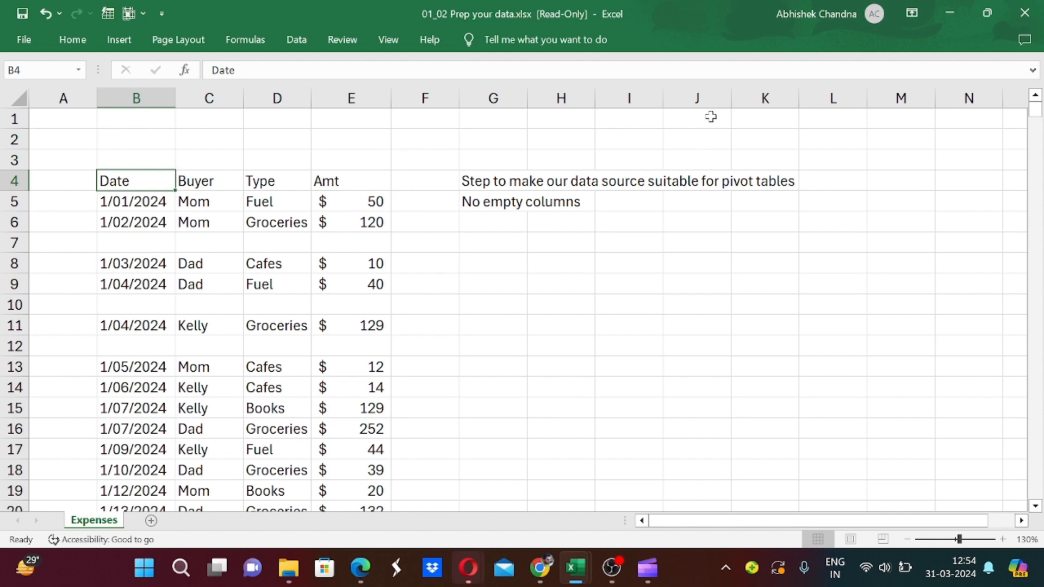
key("Down")
key("Down")
key("Down")
key("Up")
key("Up")
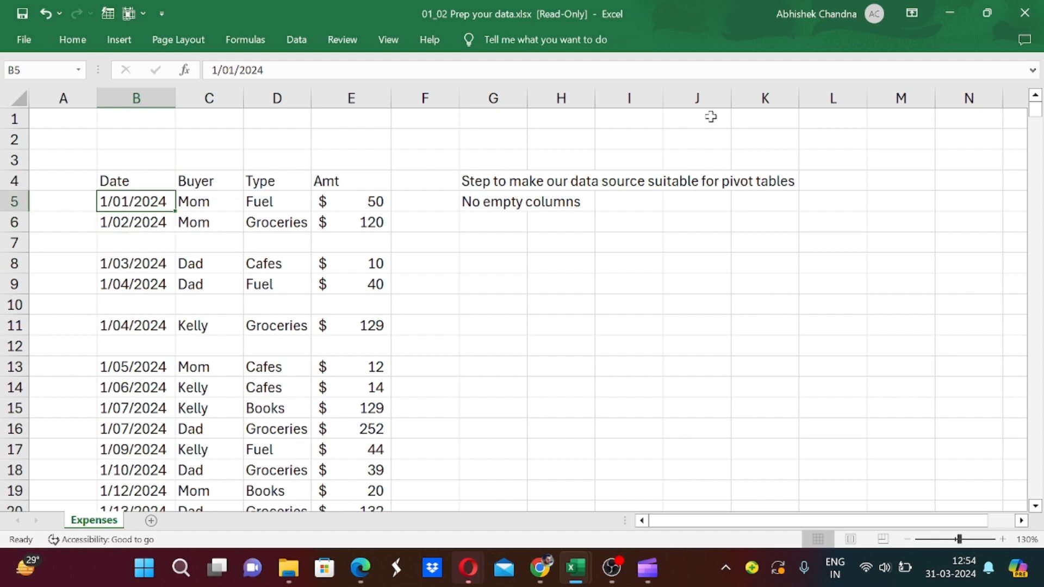
key("Down")
key("Down")
key("Down")
key("Down")
key("Down")
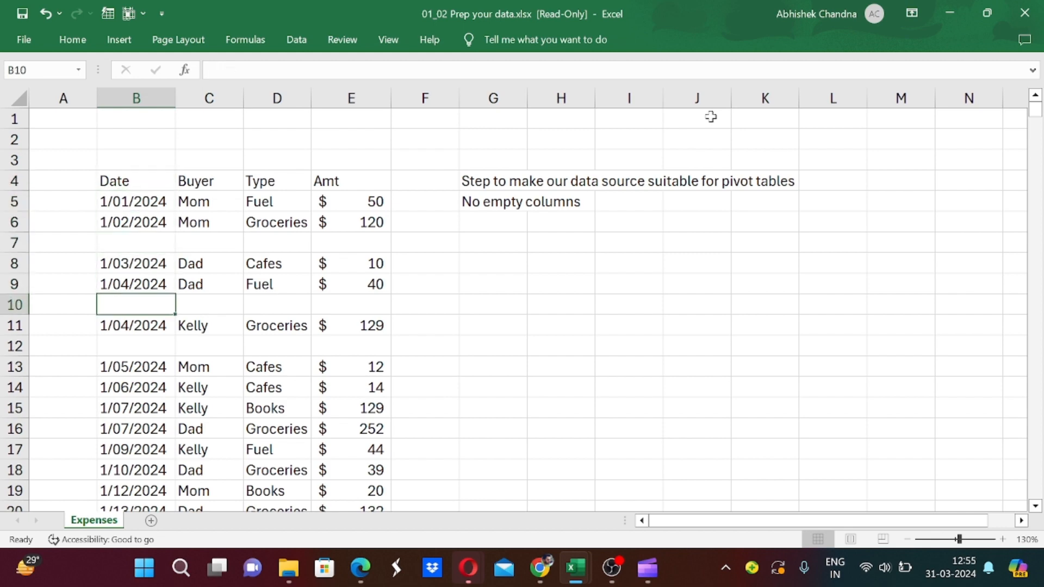
key("Down")
key("Down")
key("Up")
key("Up")
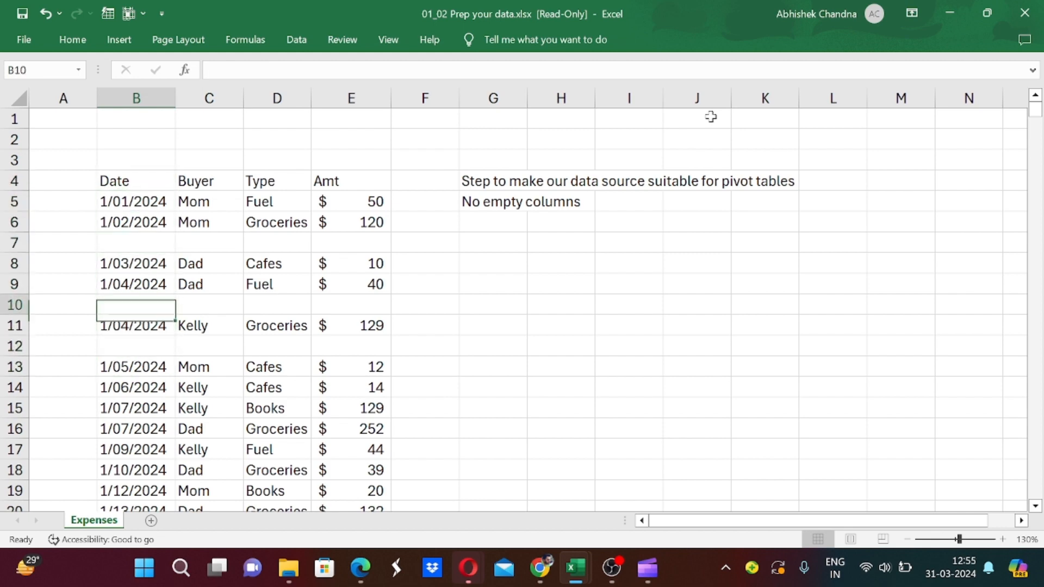
key("Up")
key("Up")
key("Up")
key("Up")
key("Up")
key("Up")
key("Down")
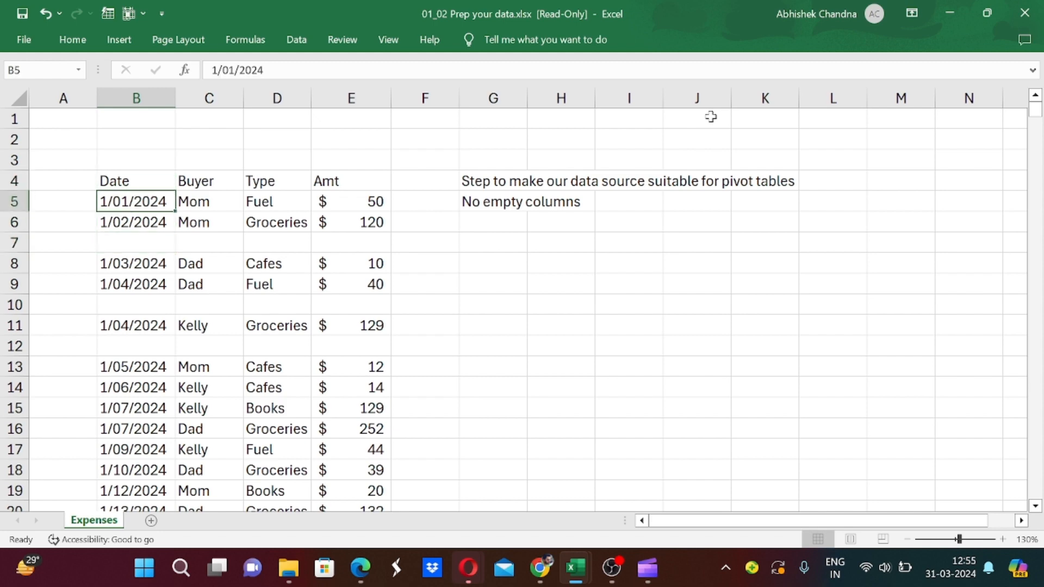
Delete the empty rows 7, 10 and 12 from the expense data together.
key("Down")
key("Down")
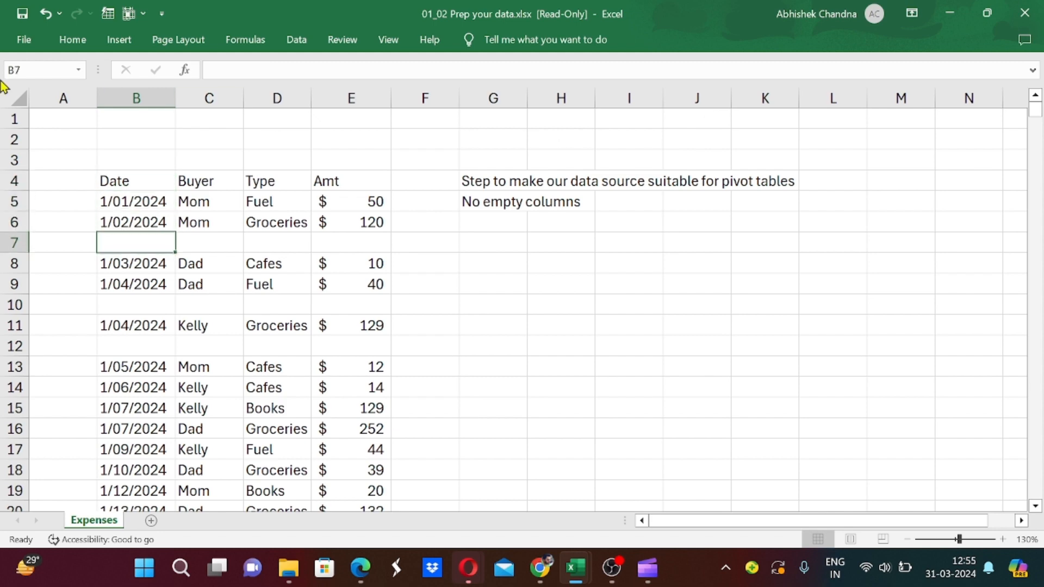
left_click(7, 239)
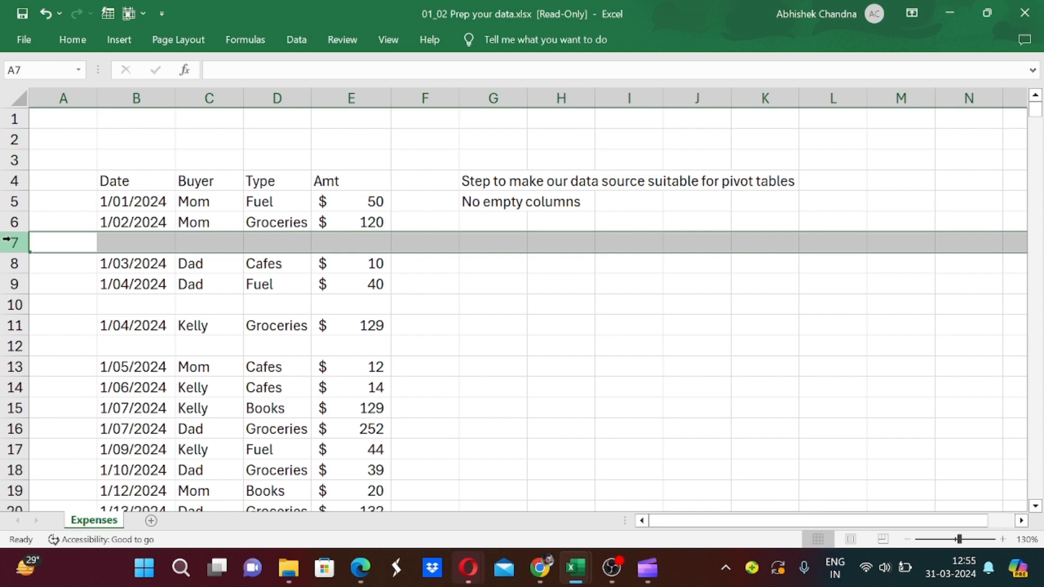
left_click(12, 304, "ctrl")
left_click(10, 346, "ctrl")
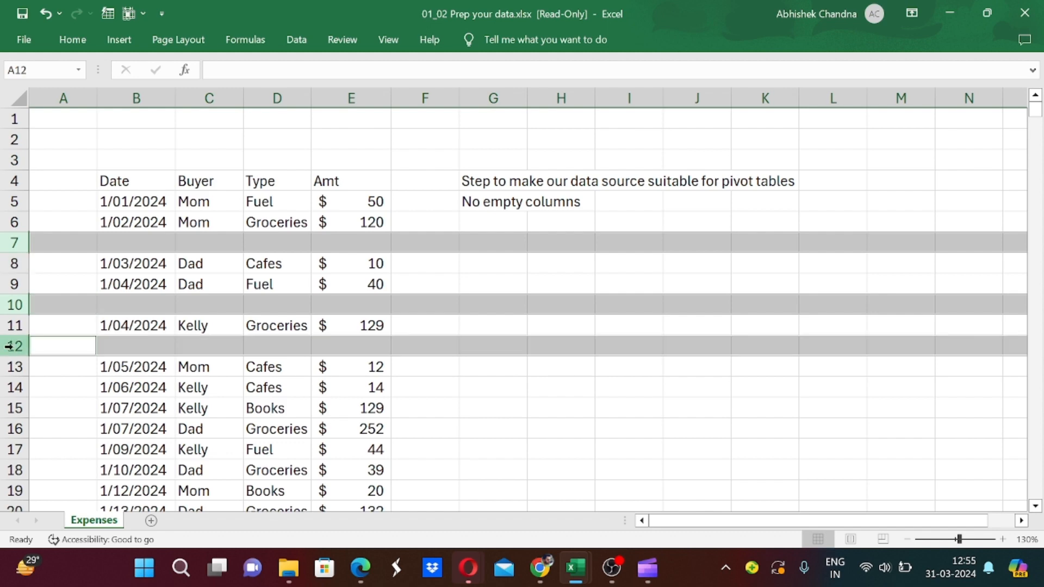
right_click(2, 352)
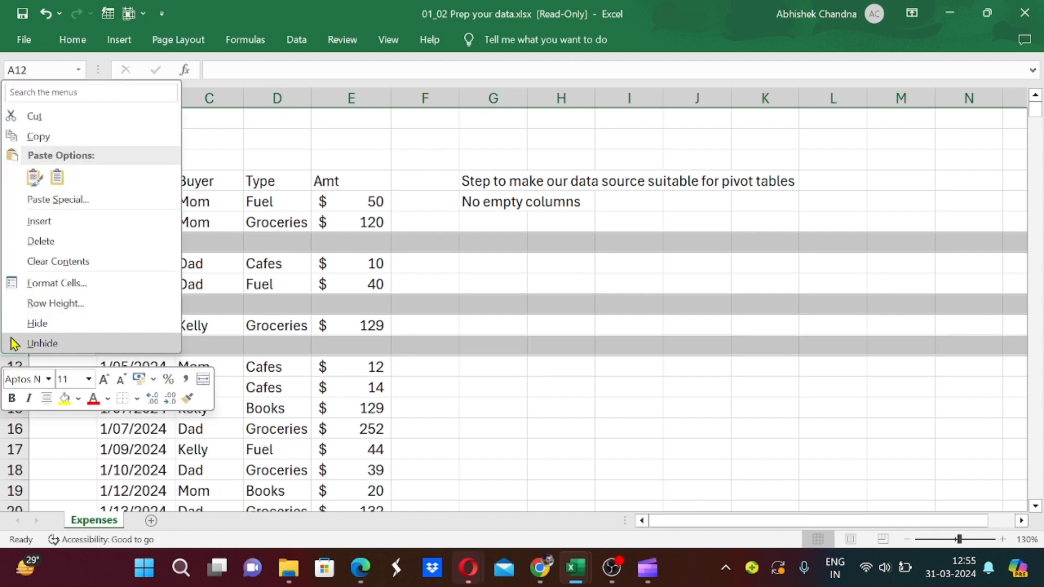
left_click(54, 245)
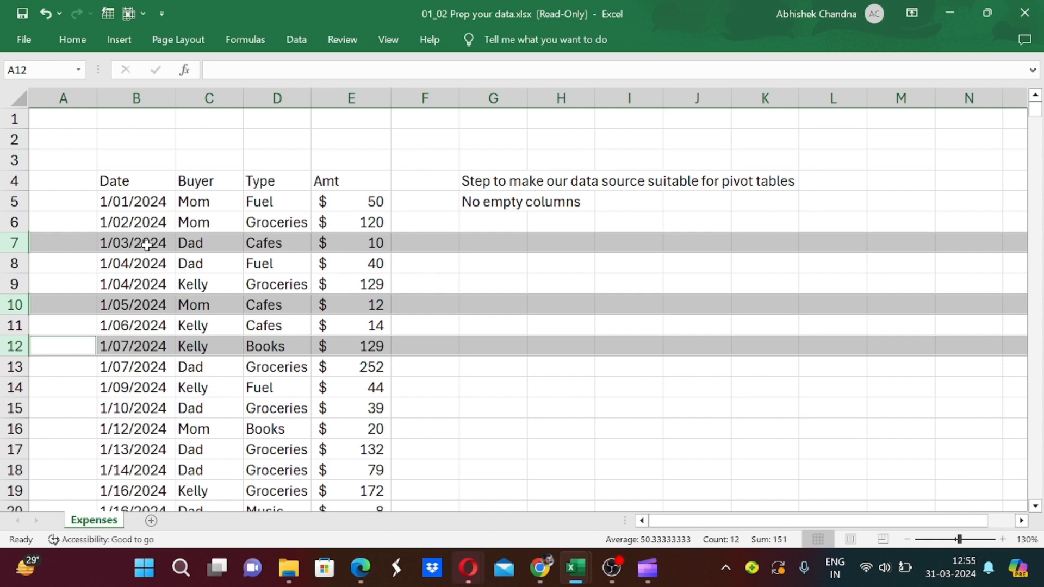
Enter the note "No empty rows" in cell G6, directly below the empty columns note.
key("Up")
key("Down")
key("Right")
key("Right")
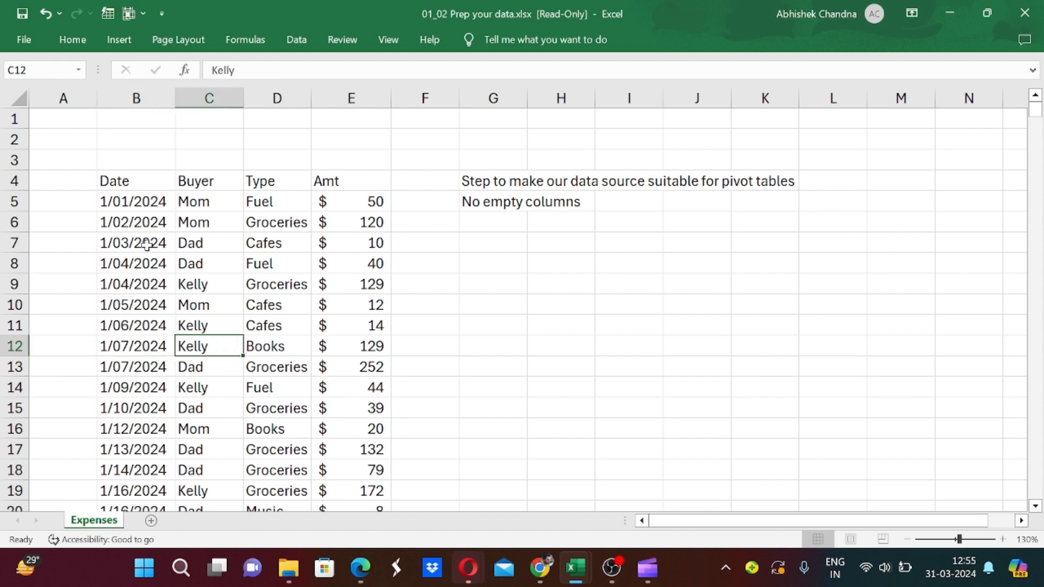
key("Right")
key("Right")
key("Right")
key("Right")
key("ctrl+Up")
key("Down")
type("No empty row")
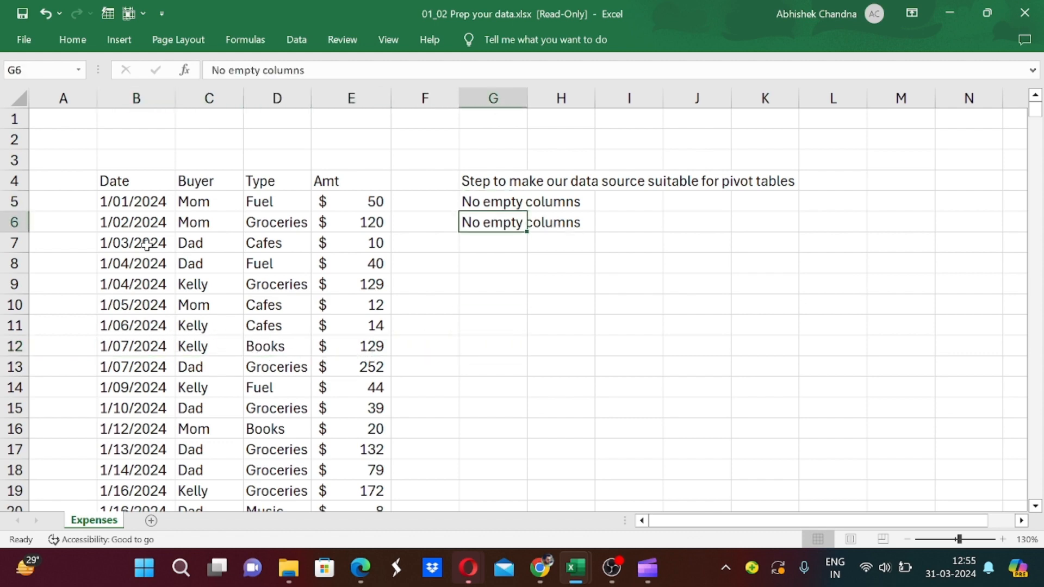
type("s")
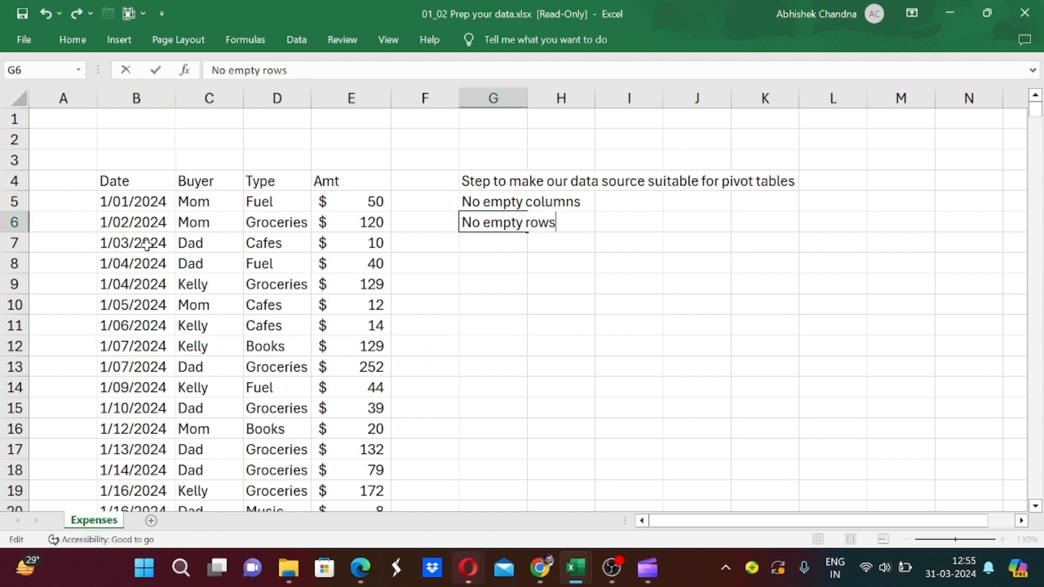
key("Return")
Convert the expense data in B4:E486 into a table with headers.
key("Up")
key("Left")
key("Left")
key("Left")
key("Left")
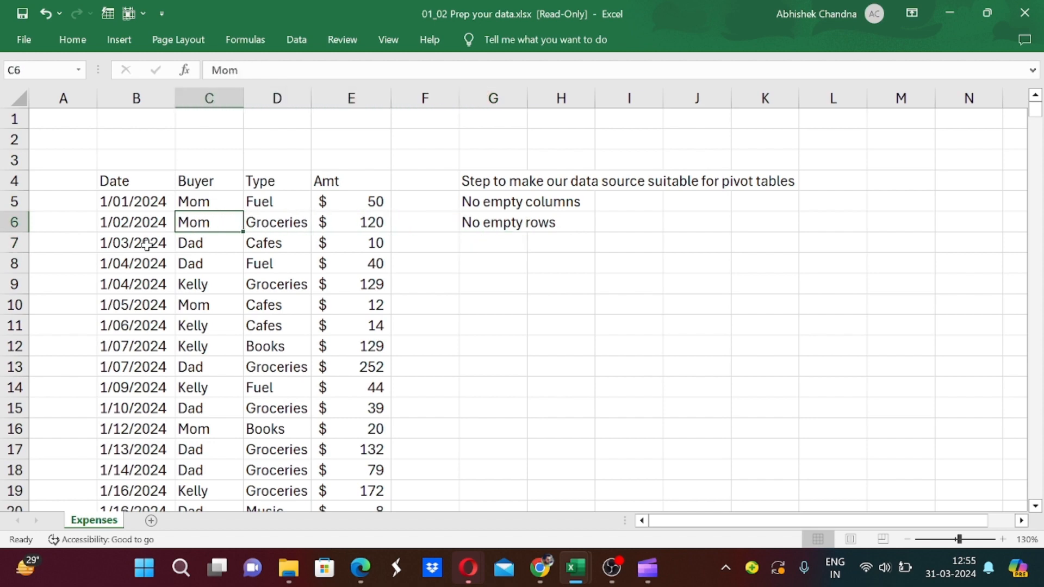
key("ctrl+Down")
key("ctrl+Up")
key("Up")
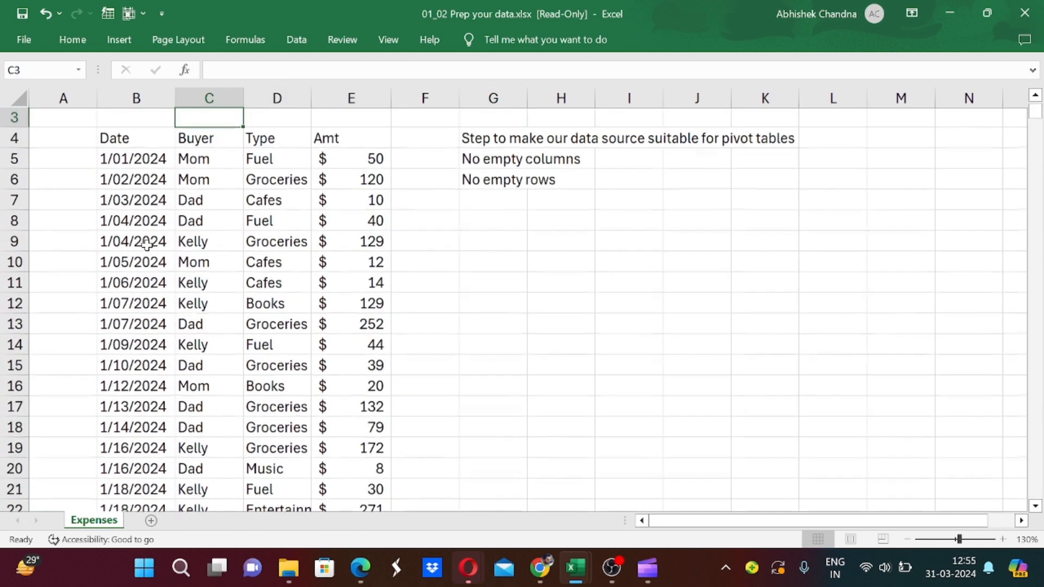
key("Down")
key("Left")
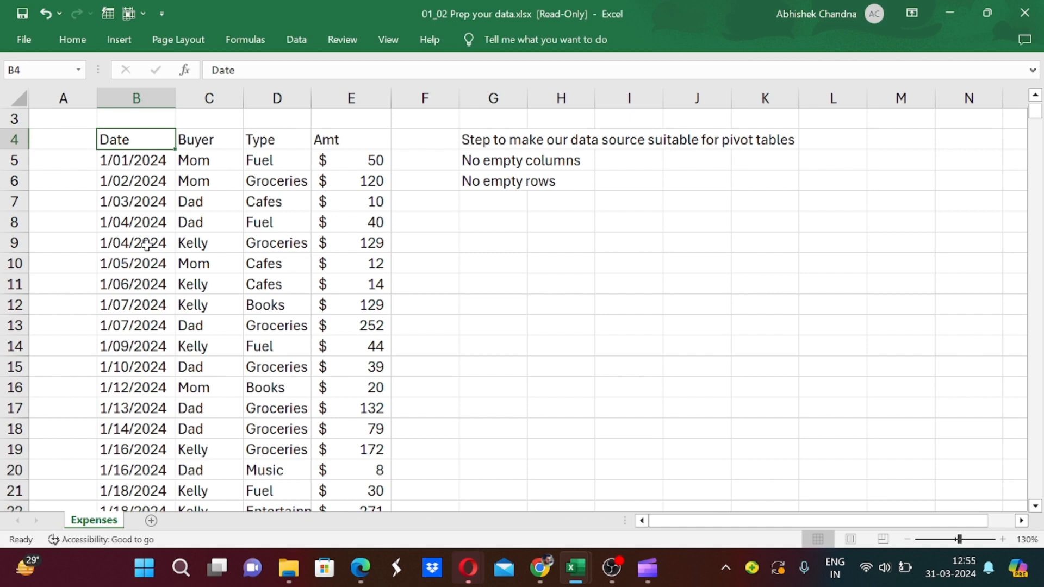
key("ctrl+shift+End")
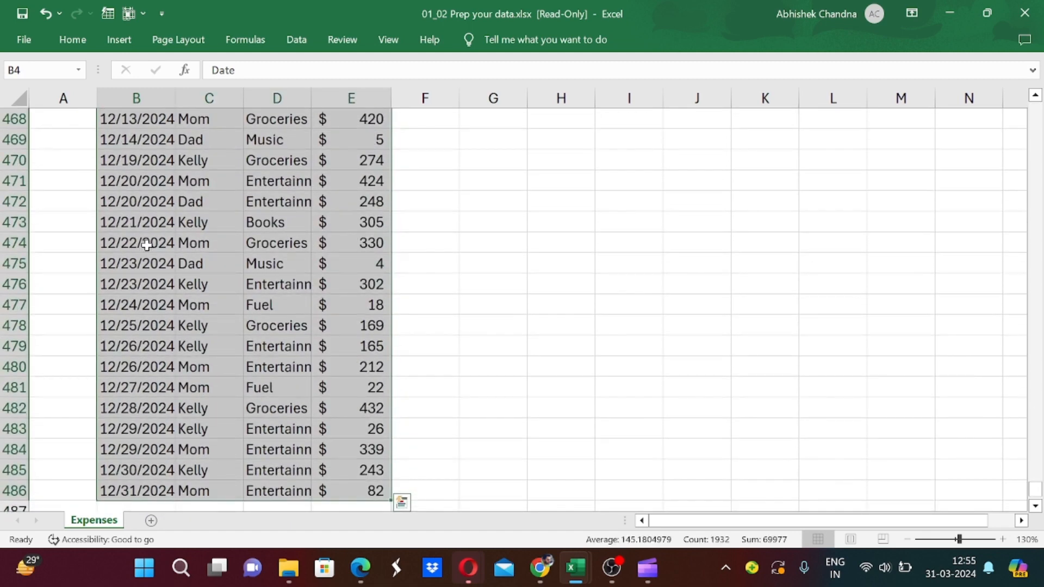
key("ctrl+t")
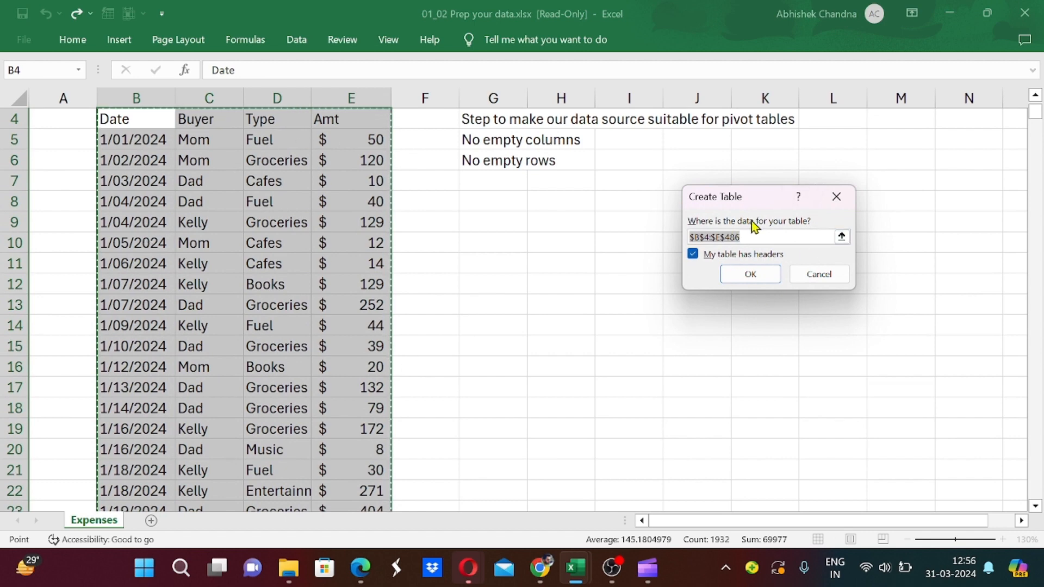
left_click(749, 276)
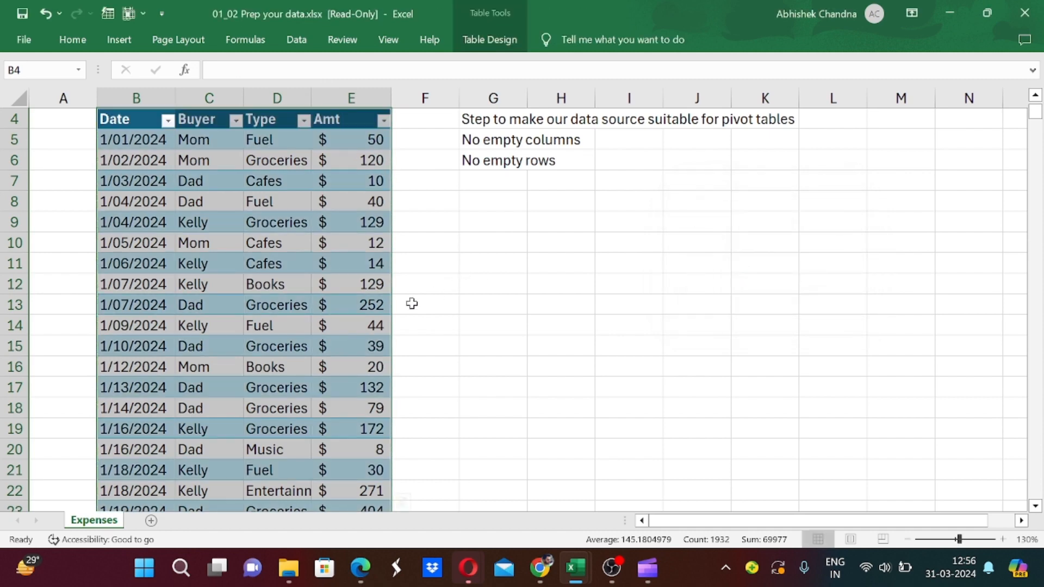
key("Up")
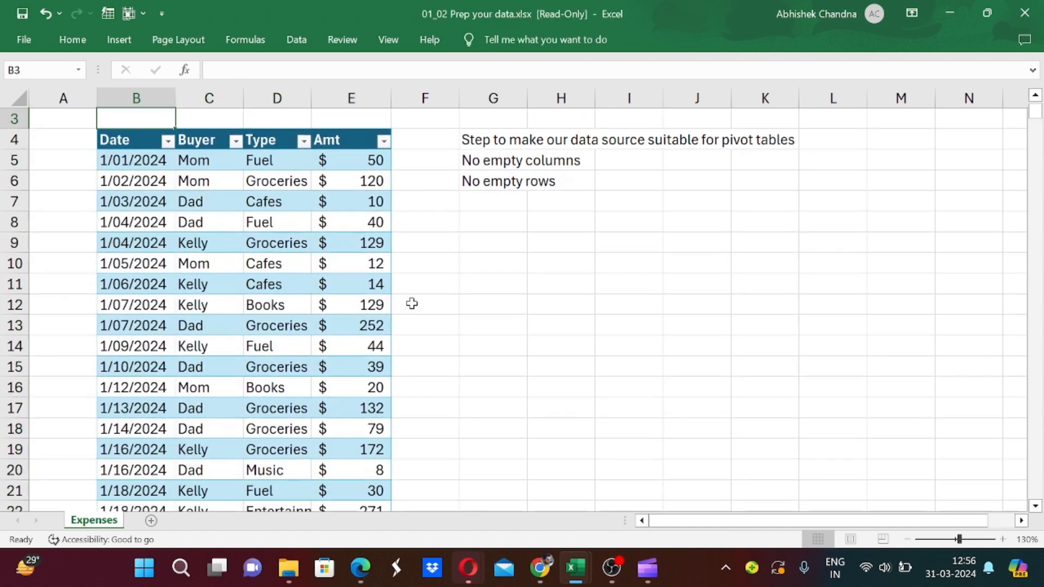
key("Down")
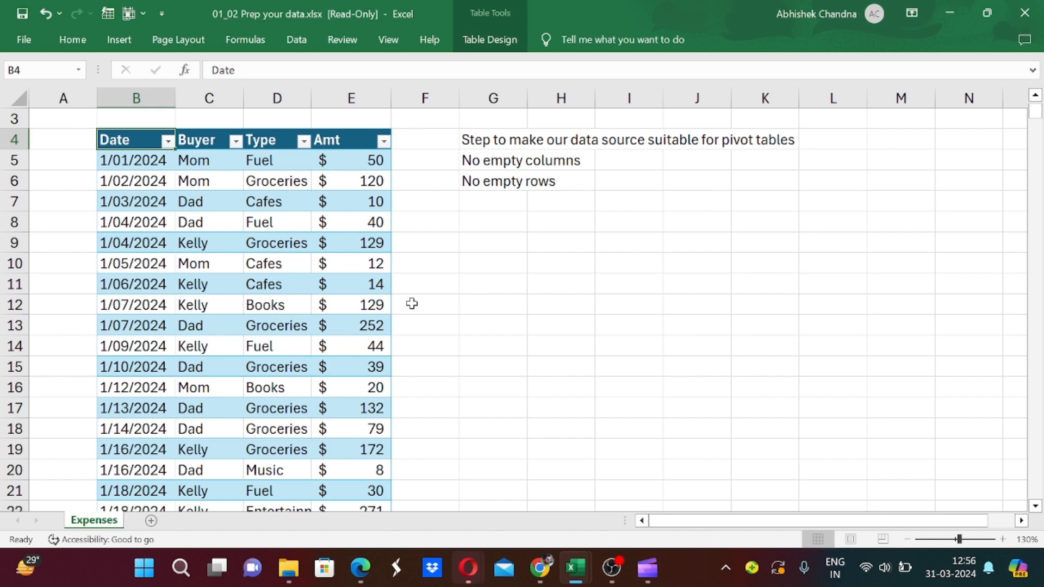
Extend the table with a new column headed "City" in cell F4, directly after the Amt column.
key("Right")
key("Right")
key("Right")
key("Left")
key("Right")
key("Right")
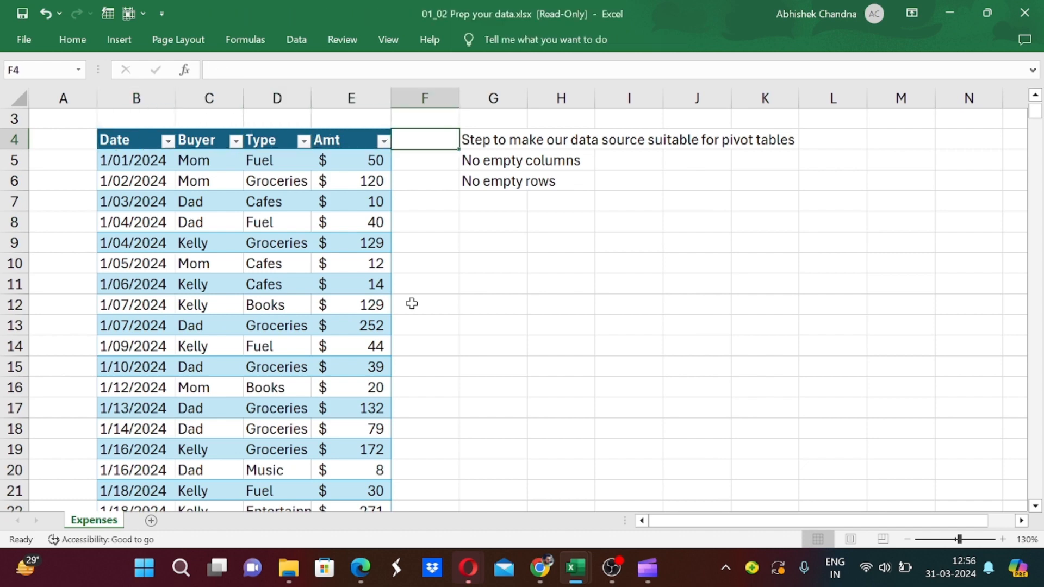
type("City")
key("Return")
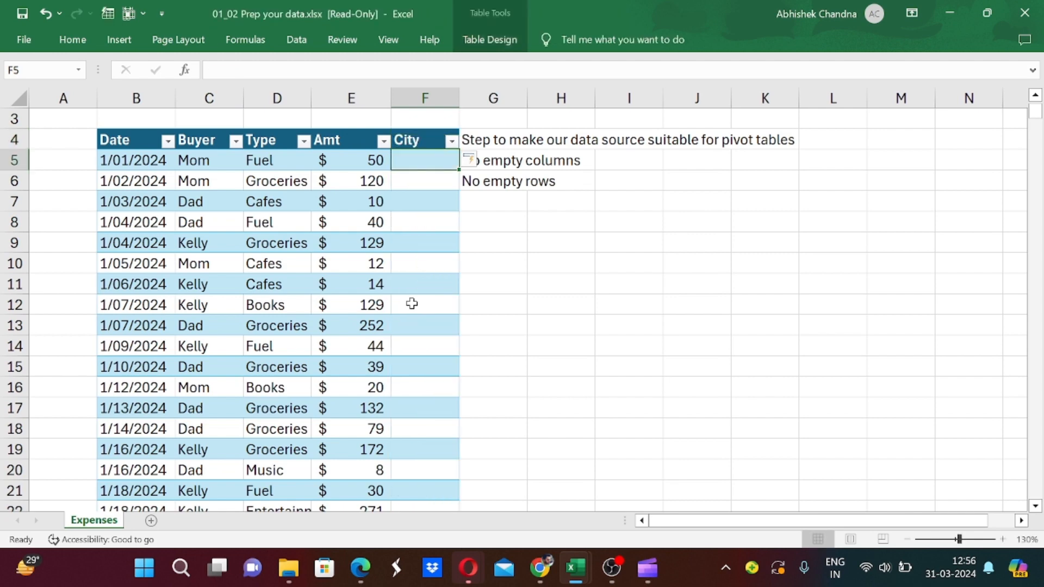
key("Up")
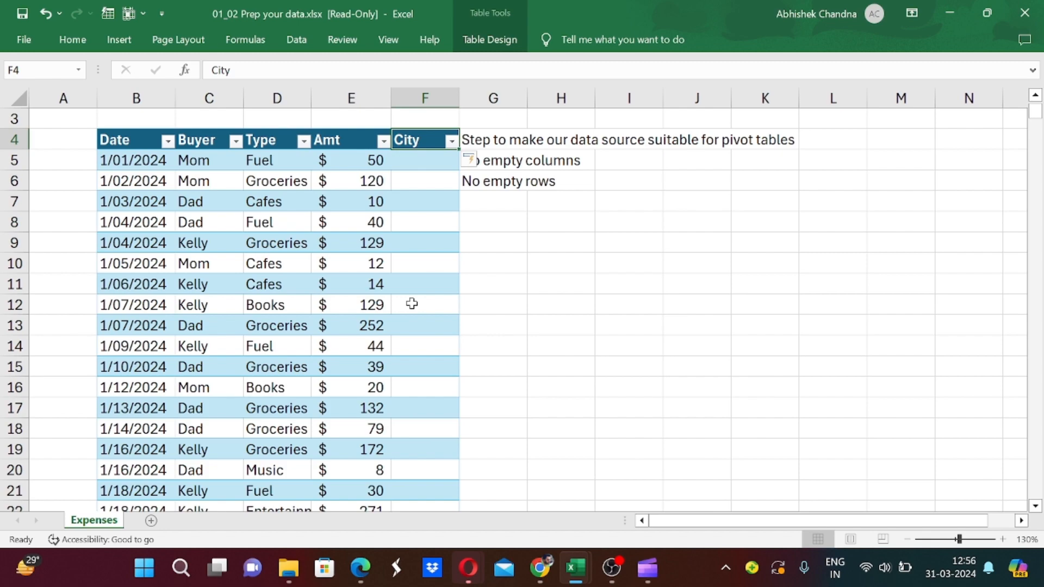
key("ctrl+shift+Left")
key("ctrl+shift+Down")
key("Up")
key("Down")
key("Left")
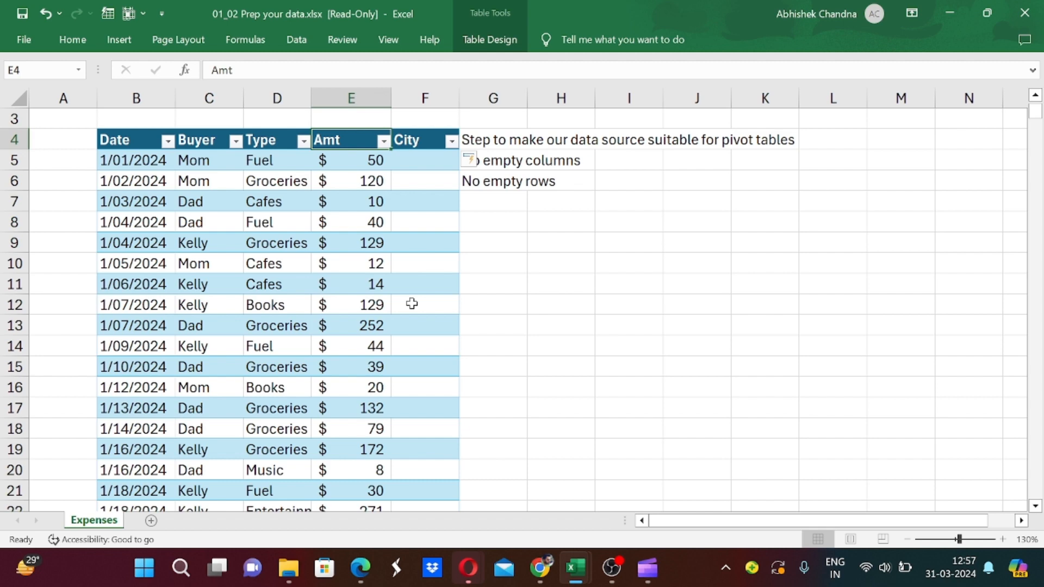
key("Right")
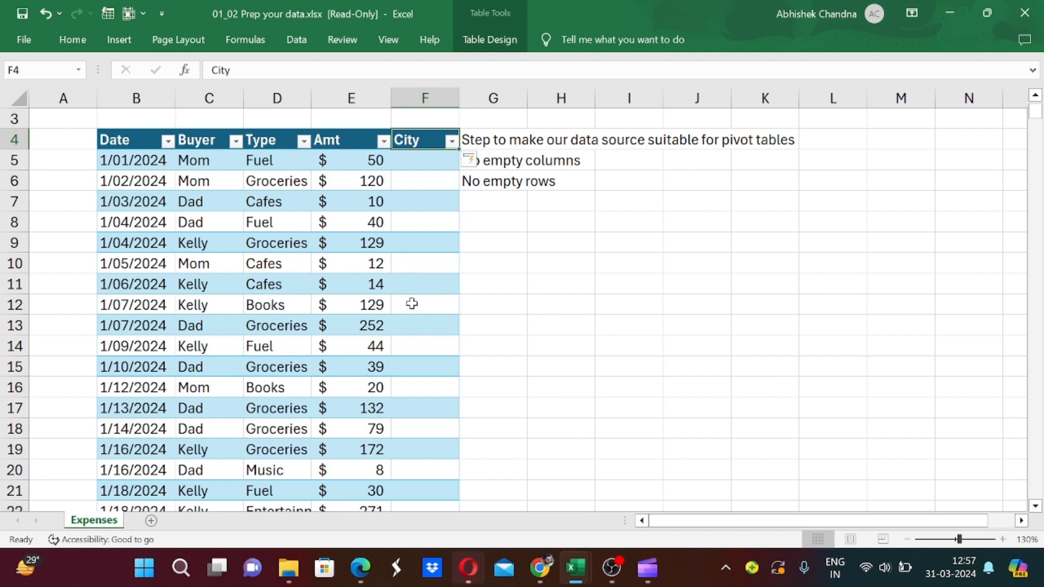
Start a new record in row 487 directly below the table's last row with the date 01/01/2025.
key("Left")
key("ctrl+Down")
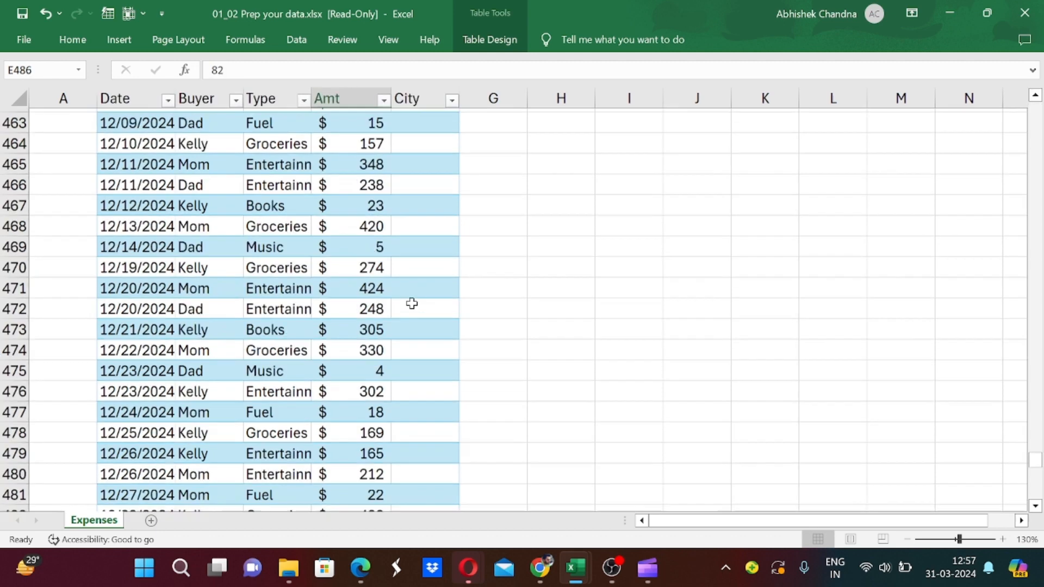
key("Down")
key("Left")
key("Left")
key("Left")
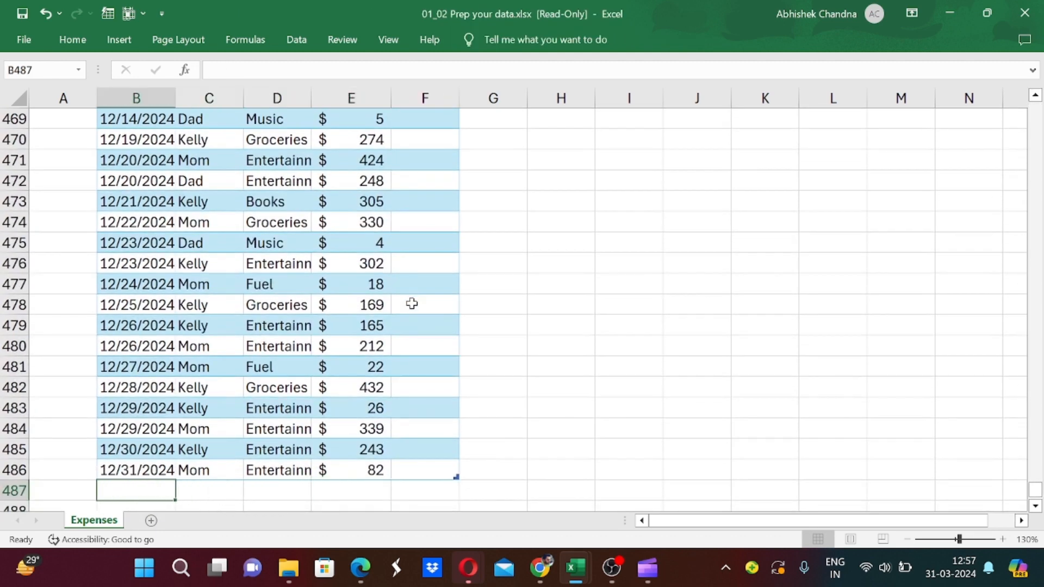
type("01/")
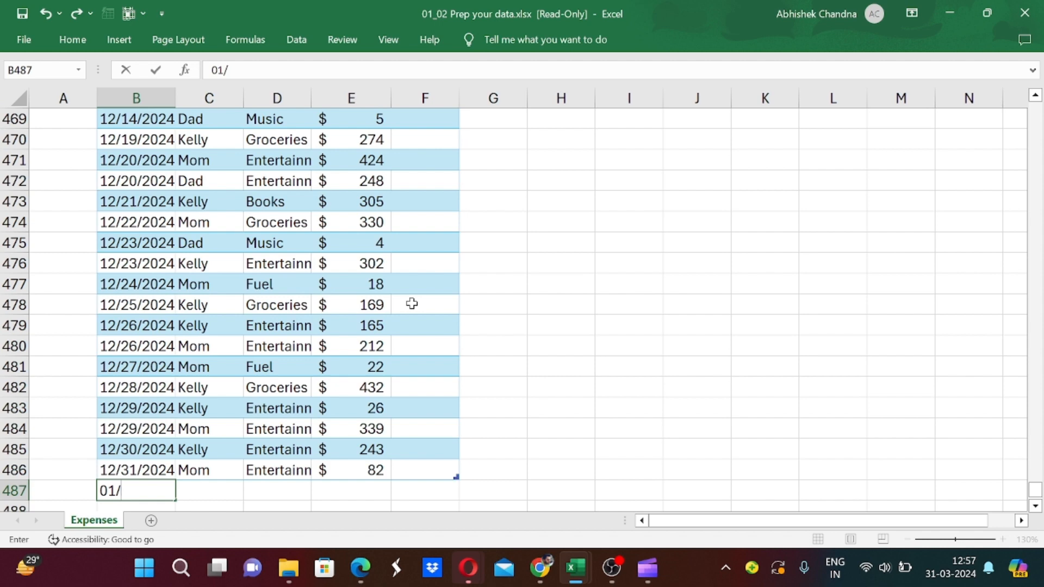
type("01.")
key("BackSpace")
type("/2025")
key("Tab")
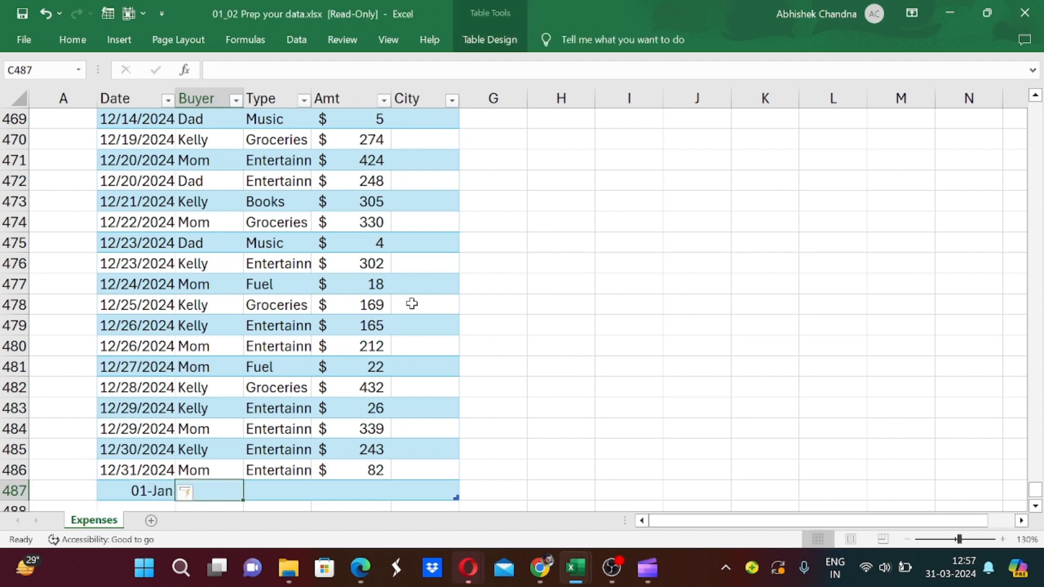
key("Left")
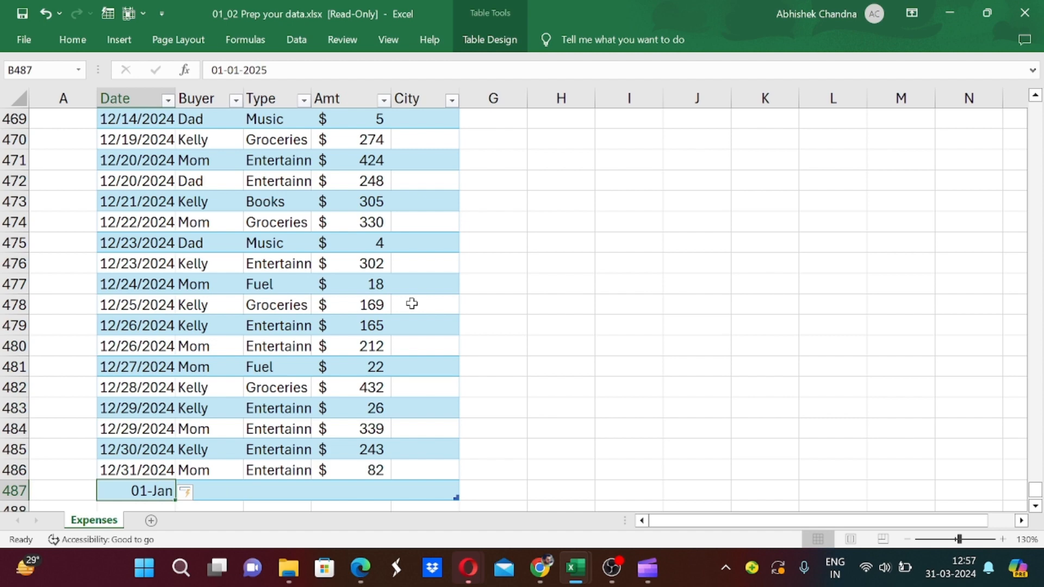
key("Tab")
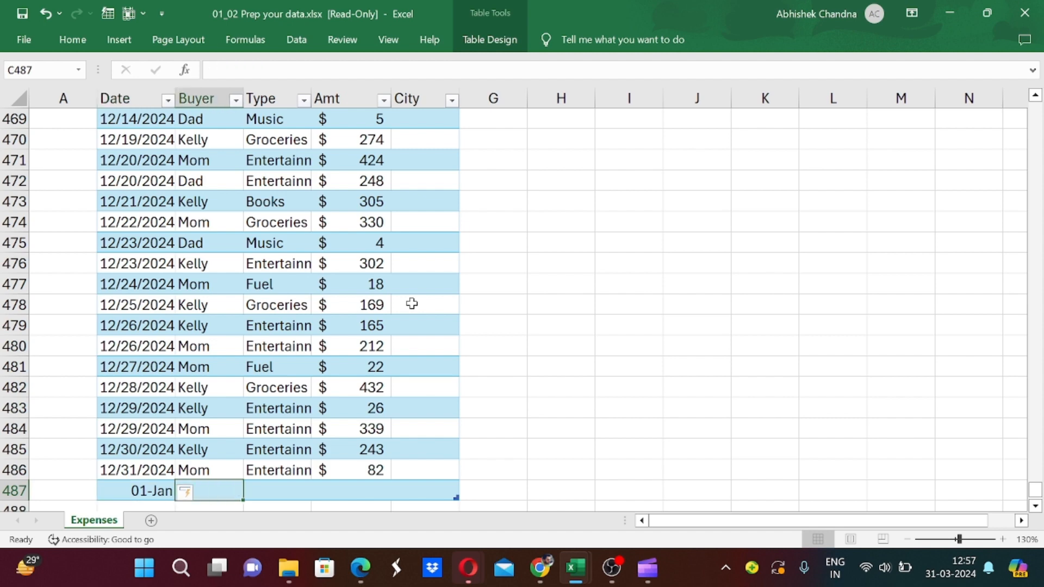
Complete the new record in row 487 with buyer Mom, type Entertainment and amount 100.
type("Mom")
key("Tab")
type("Entertainment")
key("Tab")
key("ctrl+d")
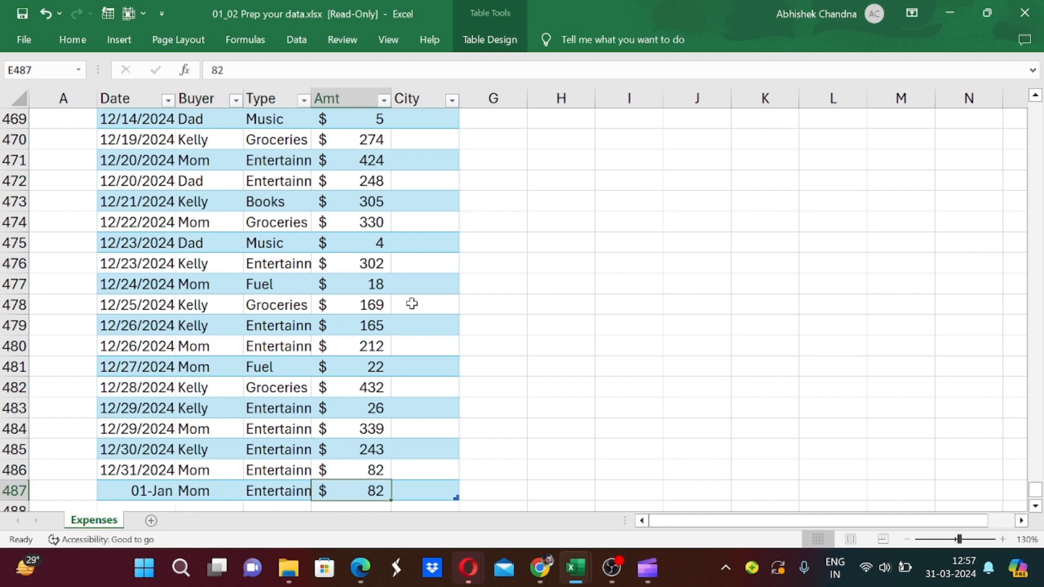
key("F2")
key("BackSpace")
key("BackSpace")
type("100")
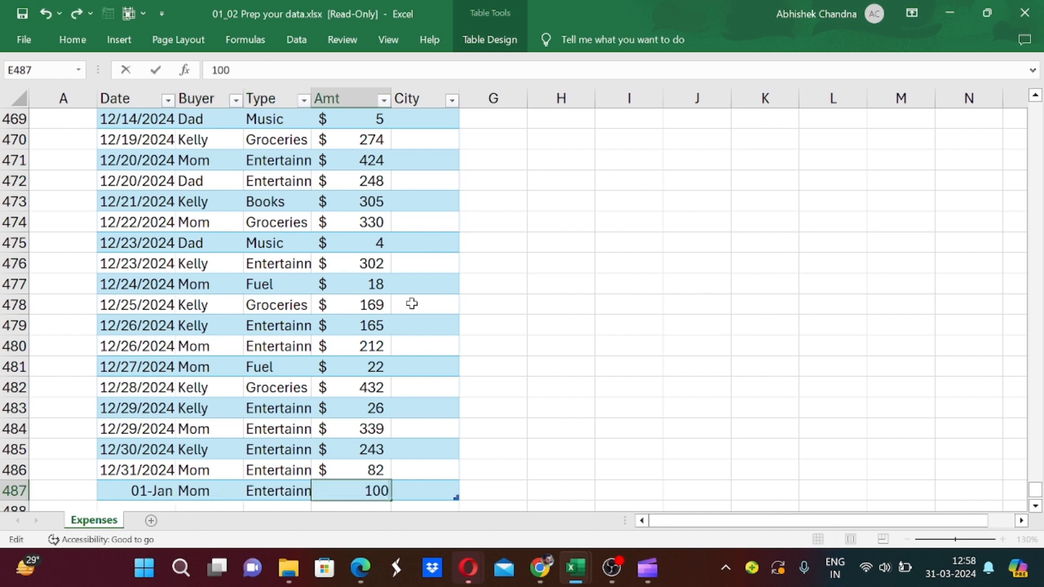
key("Return")
Enter the note "Convert our dataset into table" in cell G7, below the empty rows note.
key("Up")
key("Up")
key("ctrl+Up")
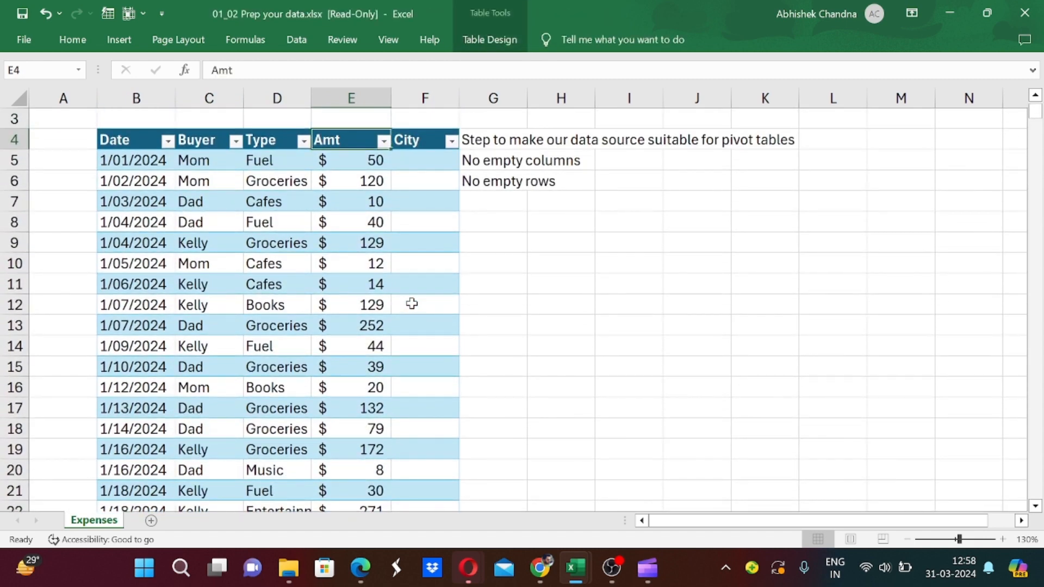
key("Right")
key("Right")
key("Down")
key("Down")
key("Down")
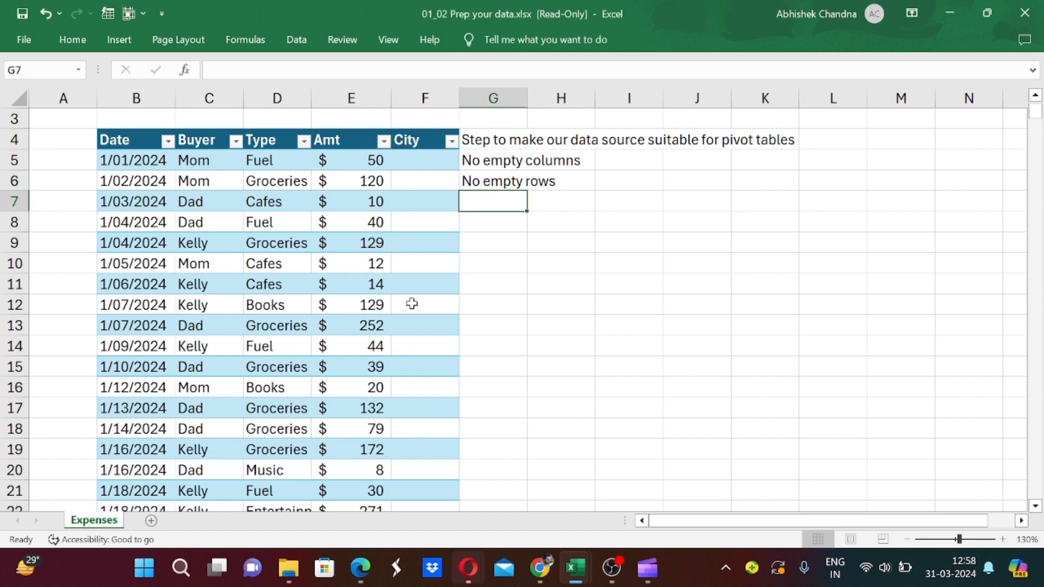
type("Convert our ")
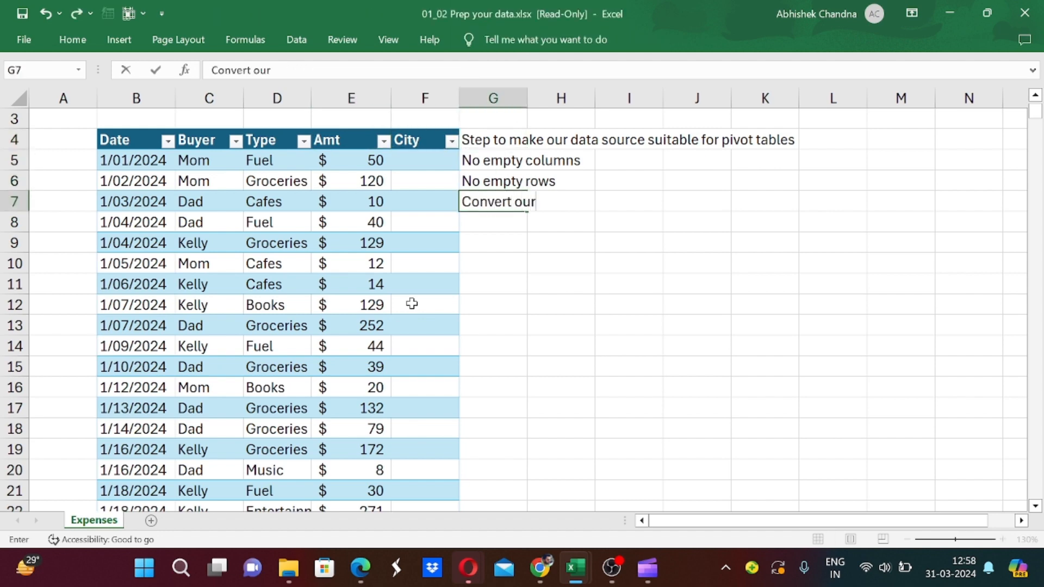
type("dataset in")
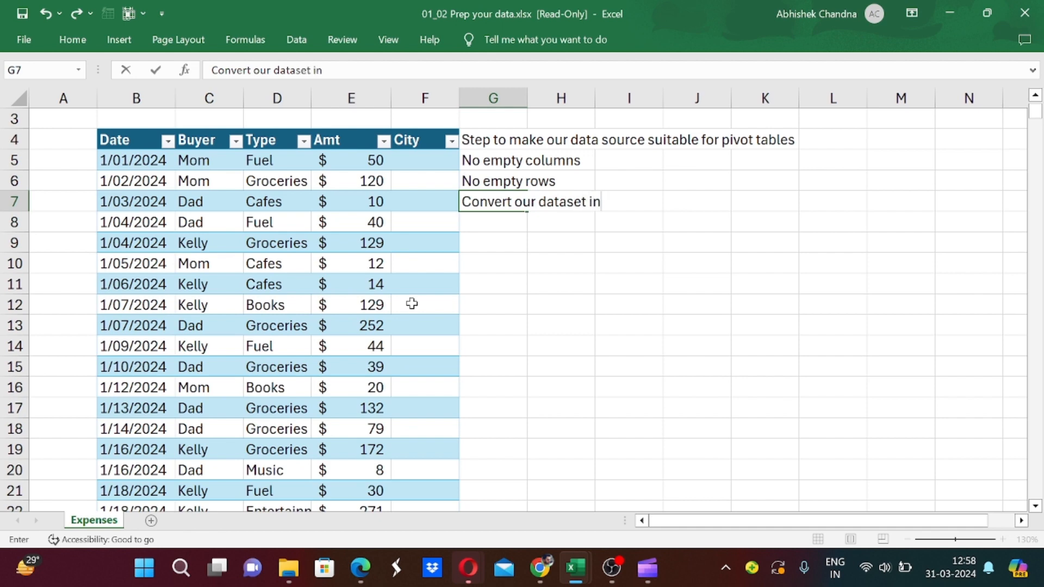
type("to table")
key("ctrl+Return")
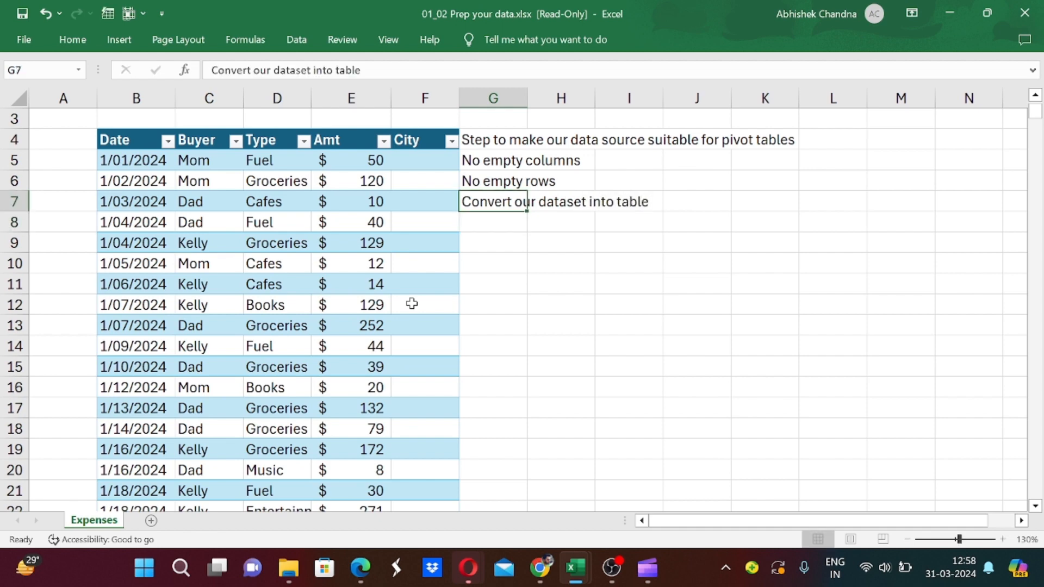
Insert an empty column G between the expense table and the list of preparation notes.
key("ctrl+space")
key("ctrl+shift+plus")
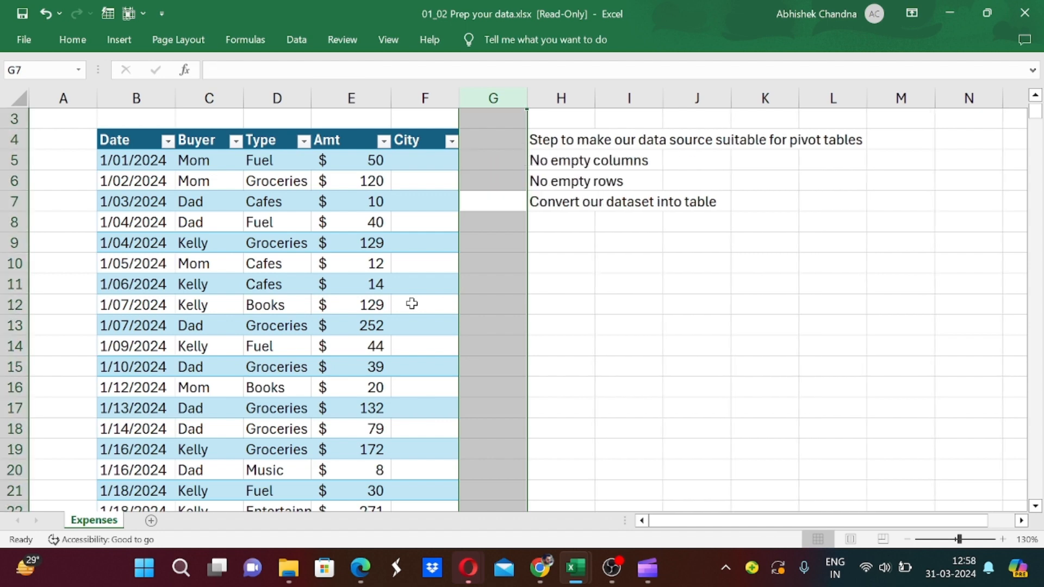
key("Up")
key("Up")
key("Up")
key("Up")
key("Up")
key("Up")
Add a colon to the end of the notes heading in cell H4 and format it bold and italic.
key("Right")
key("Down")
key("Down")
key("Down")
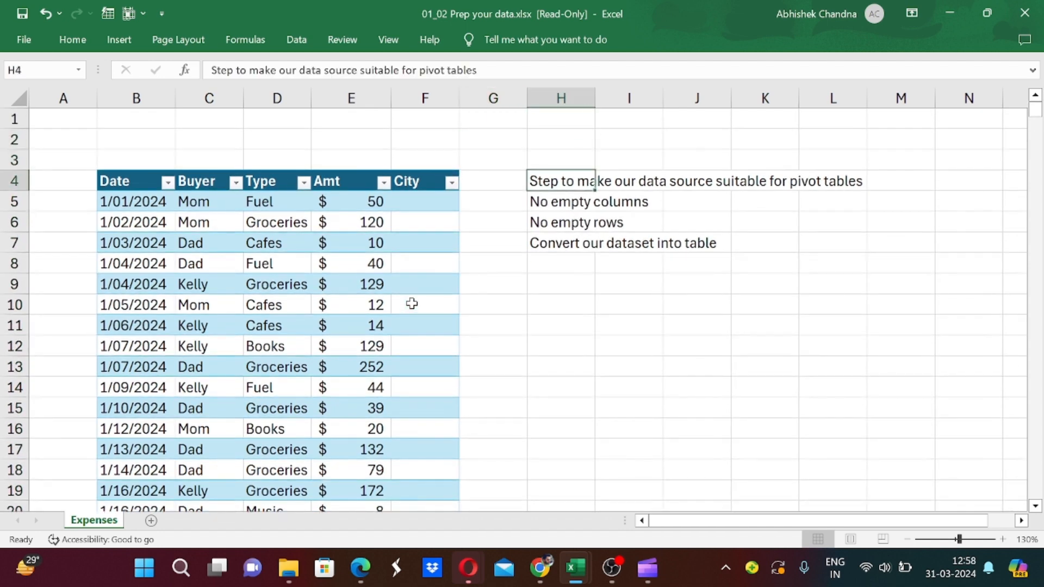
key("F2")
type(":")
key("ctrl+Return")
key("ctrl+b")
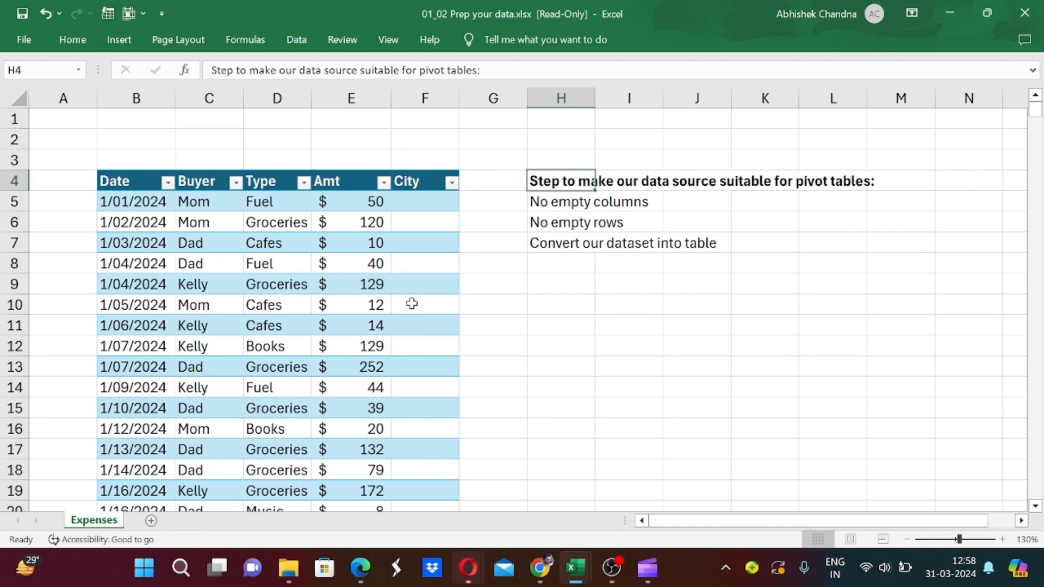
key("alt+h")
key("2")
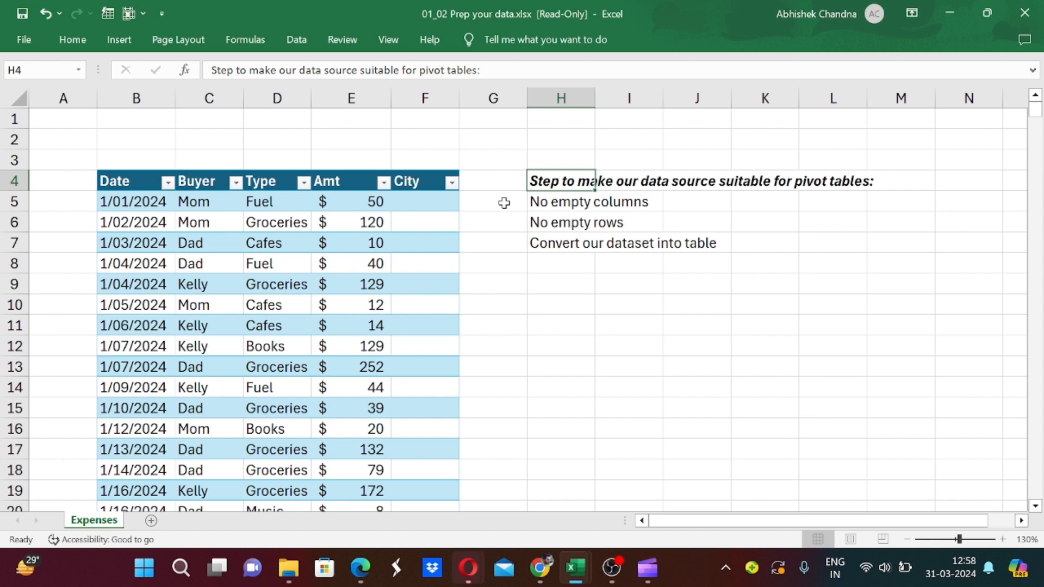
left_click(612, 568)
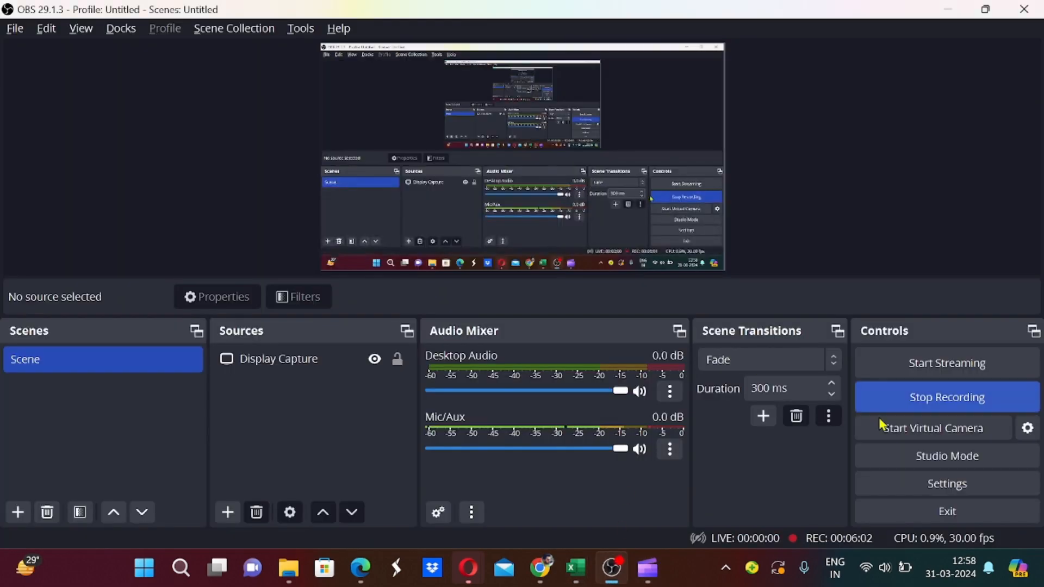